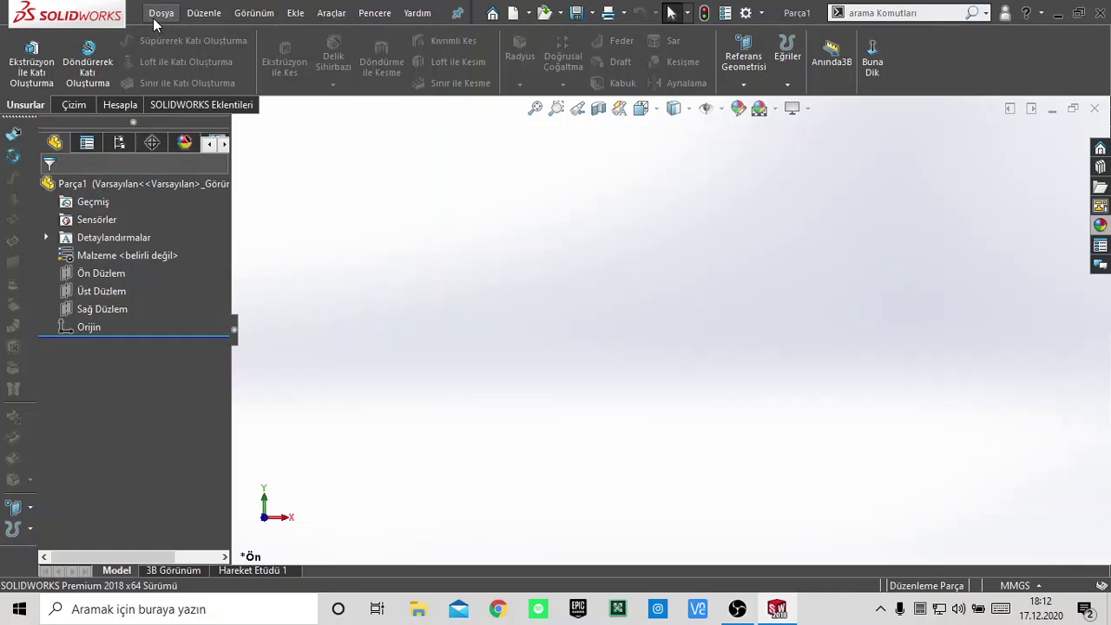
# Turn the view normal to the Top Plane and open a new sketch on it.
pyautogui.click(109, 293)
pyautogui.rightClick(109, 293)
pyautogui.click(198, 269)
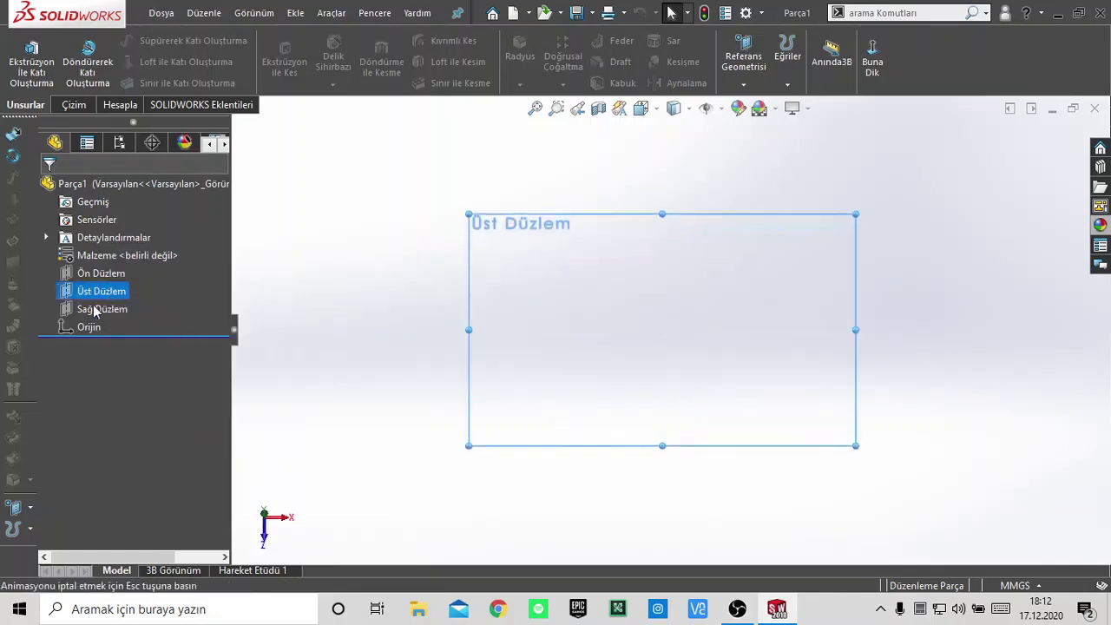
pyautogui.rightClick(102, 297)
pyautogui.click(123, 272)
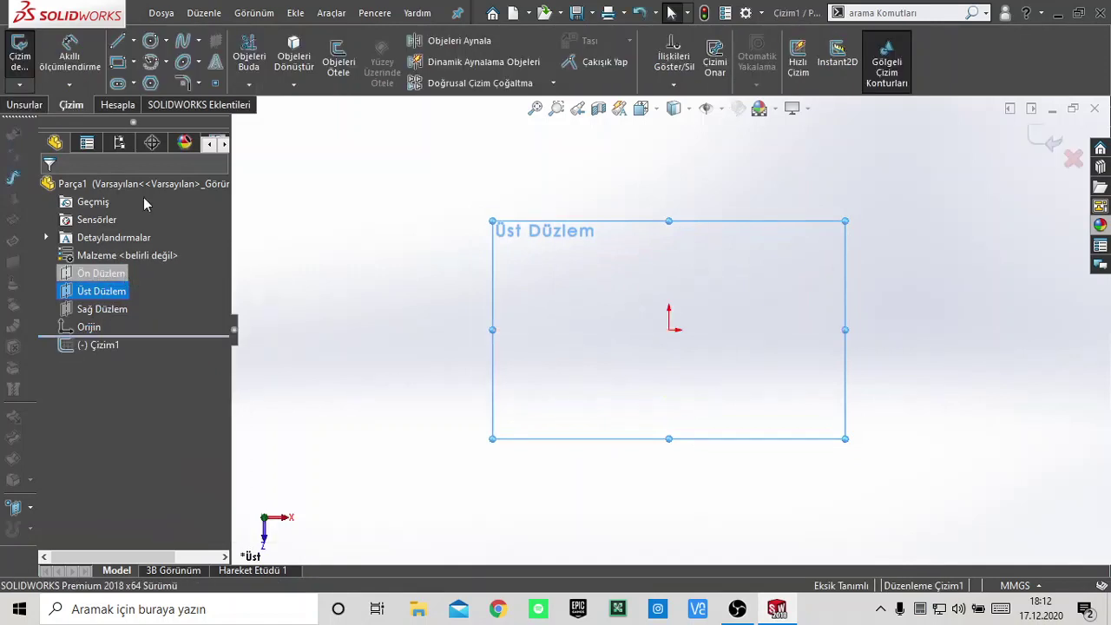
# Draw a circle centred on the origin with a radius of about 48.66 mm.
pyautogui.click(149, 42)
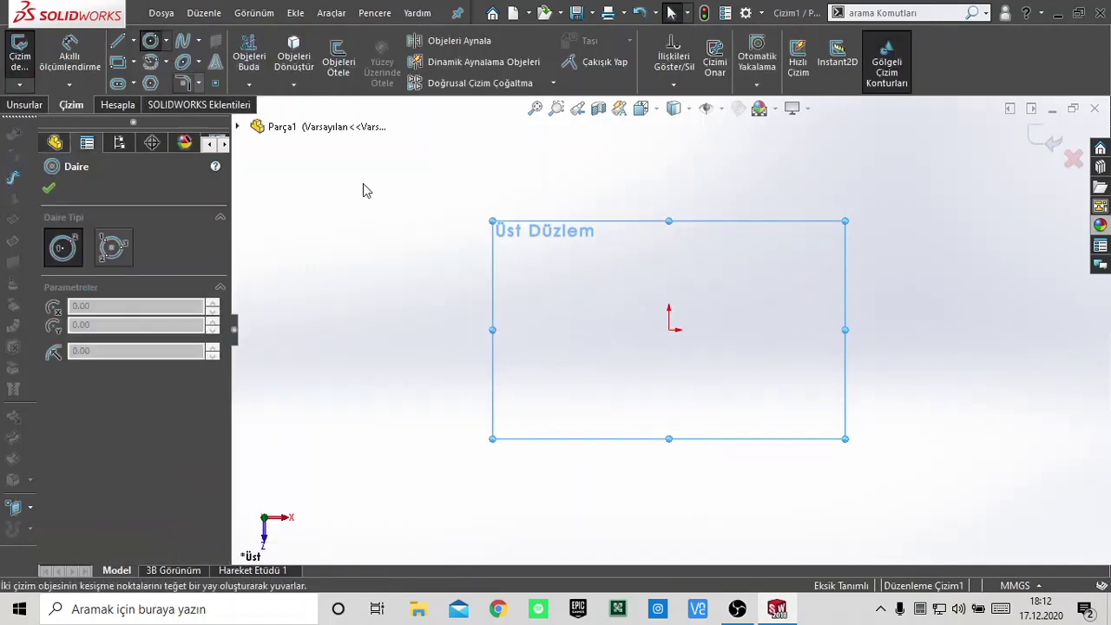
pyautogui.click(668, 330)
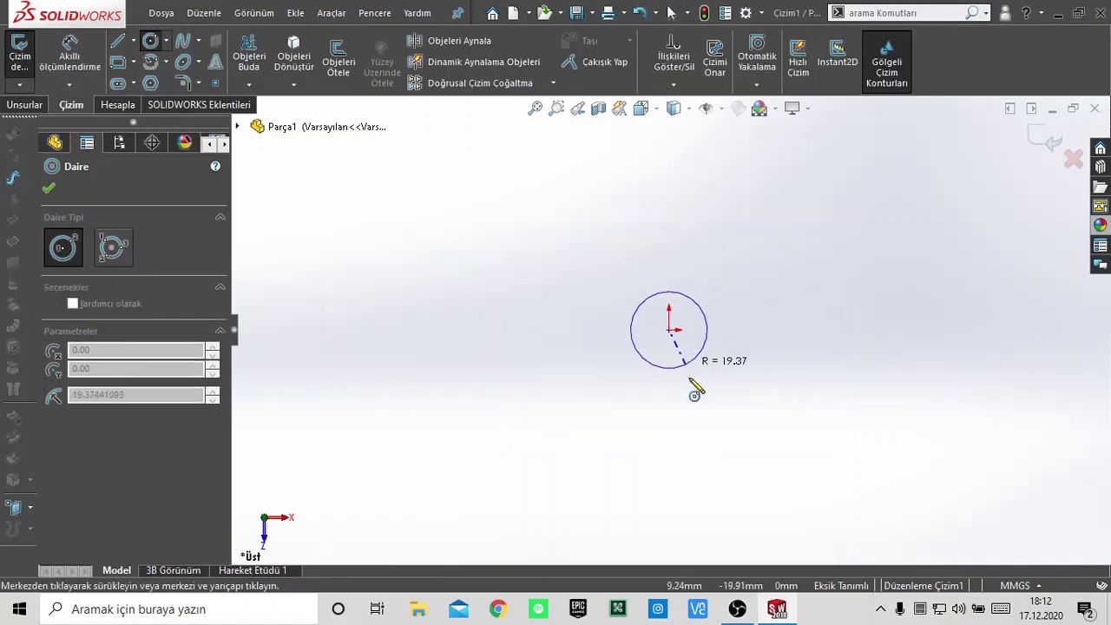
pyautogui.click(671, 440)
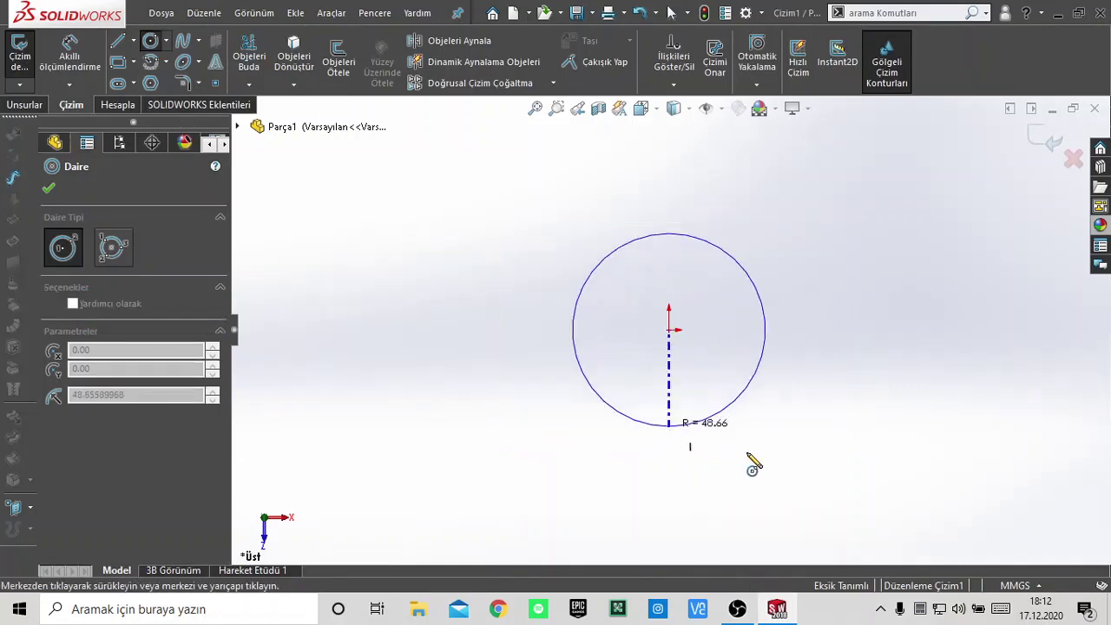
pyautogui.rightClick(726, 374)
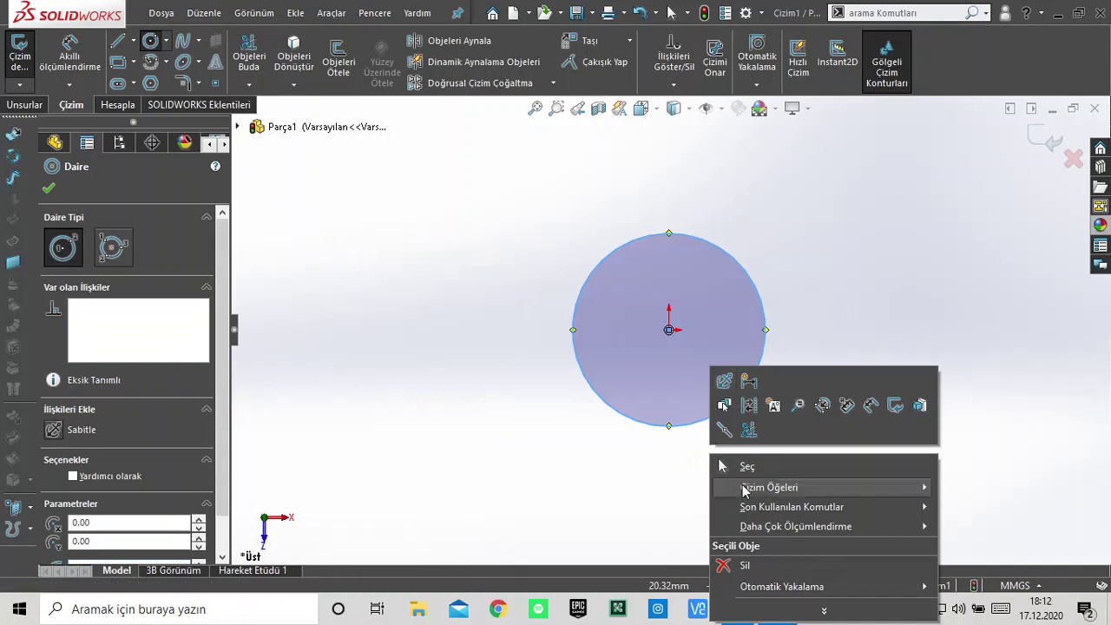
pyautogui.press('Escape')
# Smart-dimension the origin circle to a 75 mm diameter, fully defining Çizim1.
pyautogui.click(71, 51)
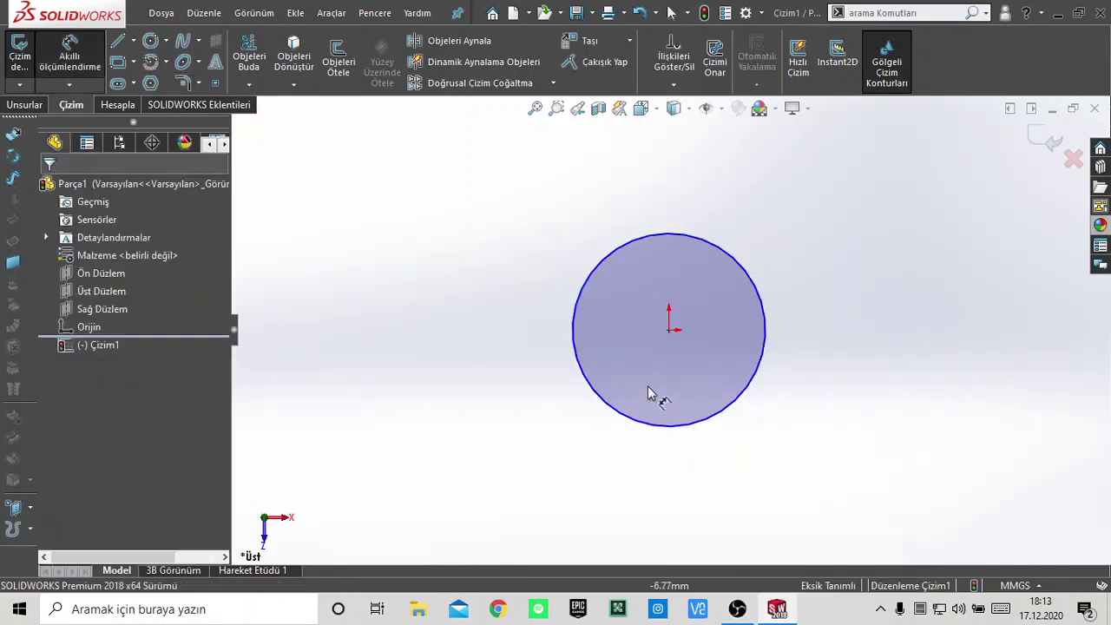
pyautogui.click(570, 367)
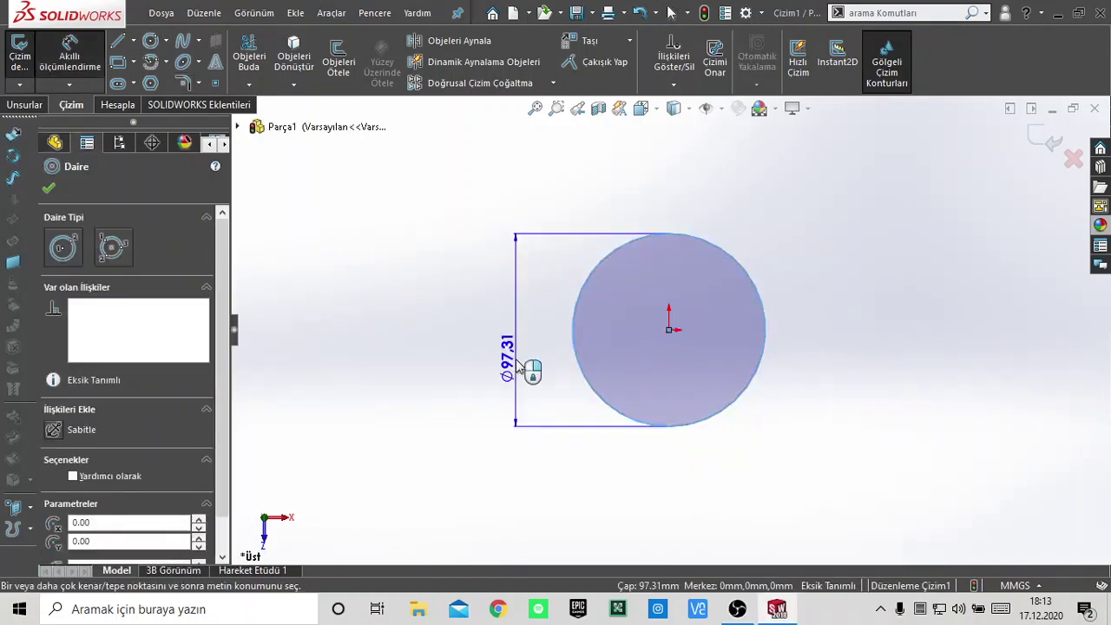
pyautogui.click(523, 369)
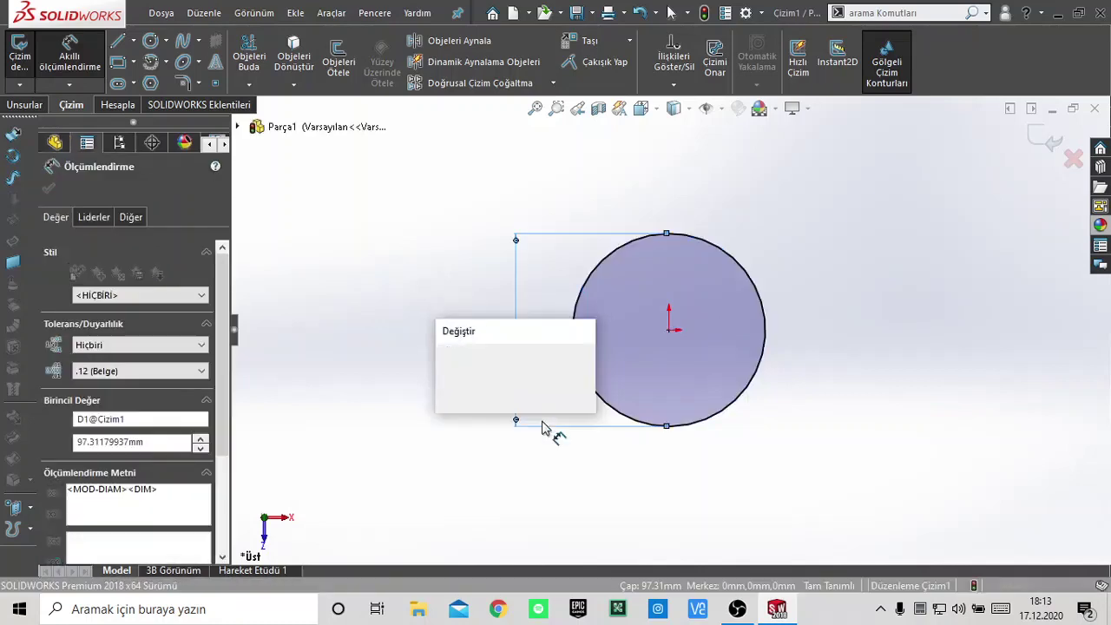
pyautogui.write('75')
pyautogui.press('Return')
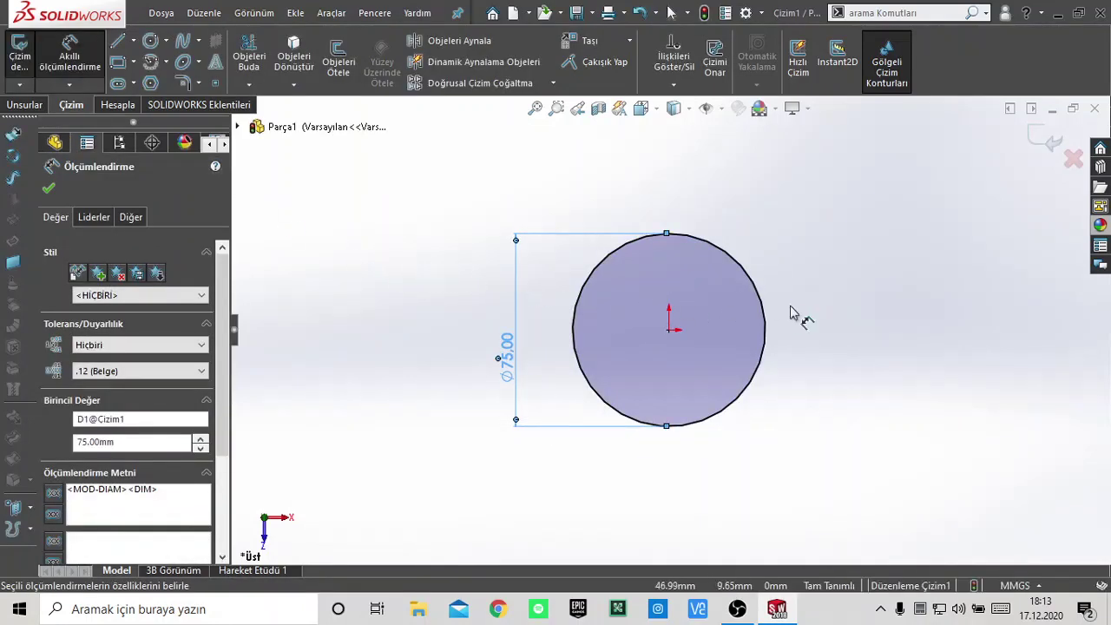
pyautogui.click(49, 189)
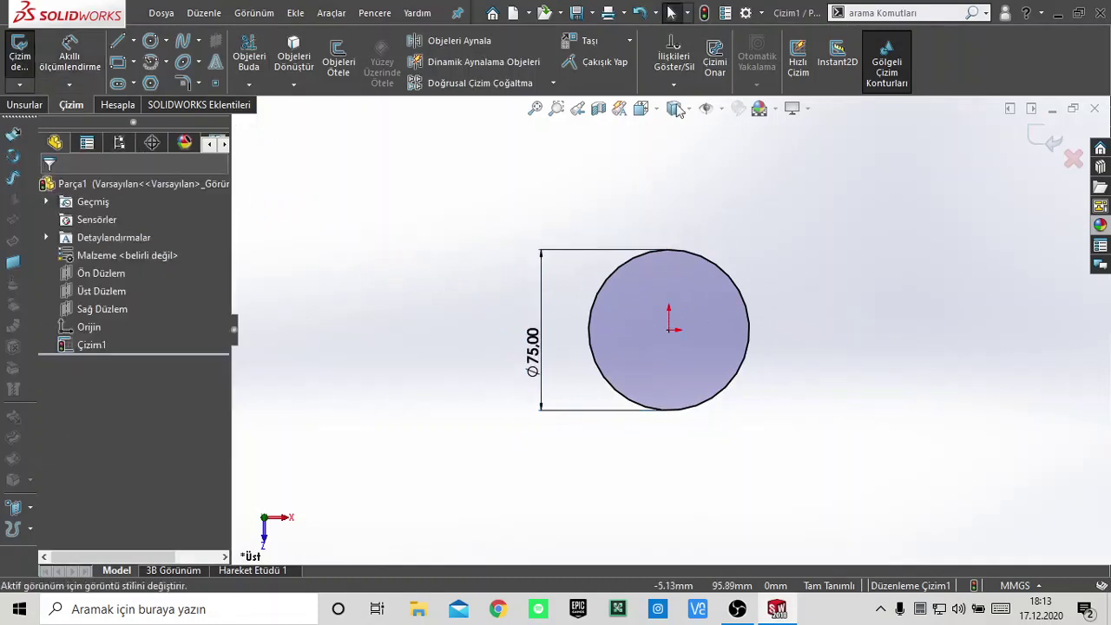
# Start a Helix/Spiral on the 75 mm circle, defined by Height and Revolution.
pyautogui.click(31, 105)
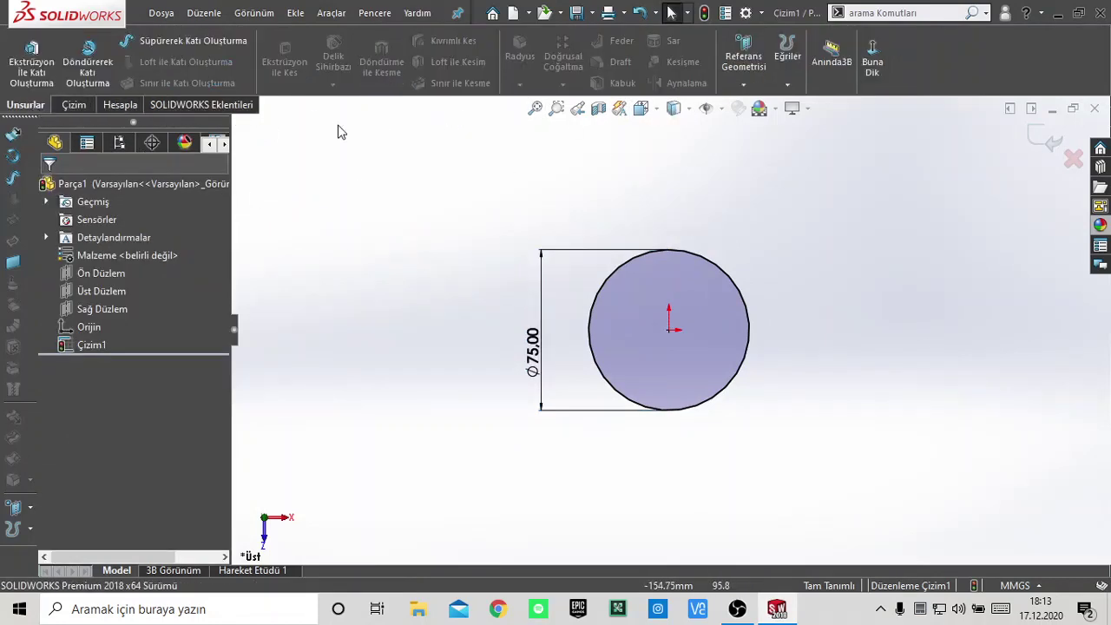
pyautogui.click(787, 85)
pyautogui.click(806, 104)
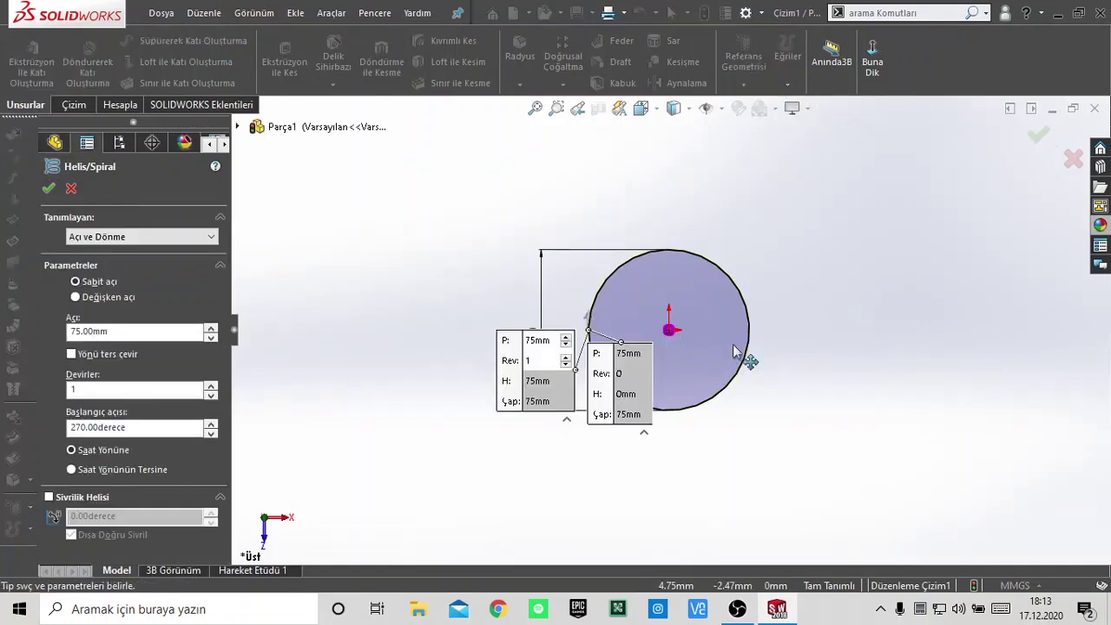
pyautogui.moveTo(788, 278)
pyautogui.mouseDown(button='middle')
pyautogui.moveTo(717, 226)
pyautogui.moveTo(674, 243)
pyautogui.moveTo(711, 286)
pyautogui.moveTo(816, 243)
pyautogui.moveTo(823, 164)
pyautogui.moveTo(781, 290)
pyautogui.moveTo(746, 295)
pyautogui.mouseUp(button='middle')
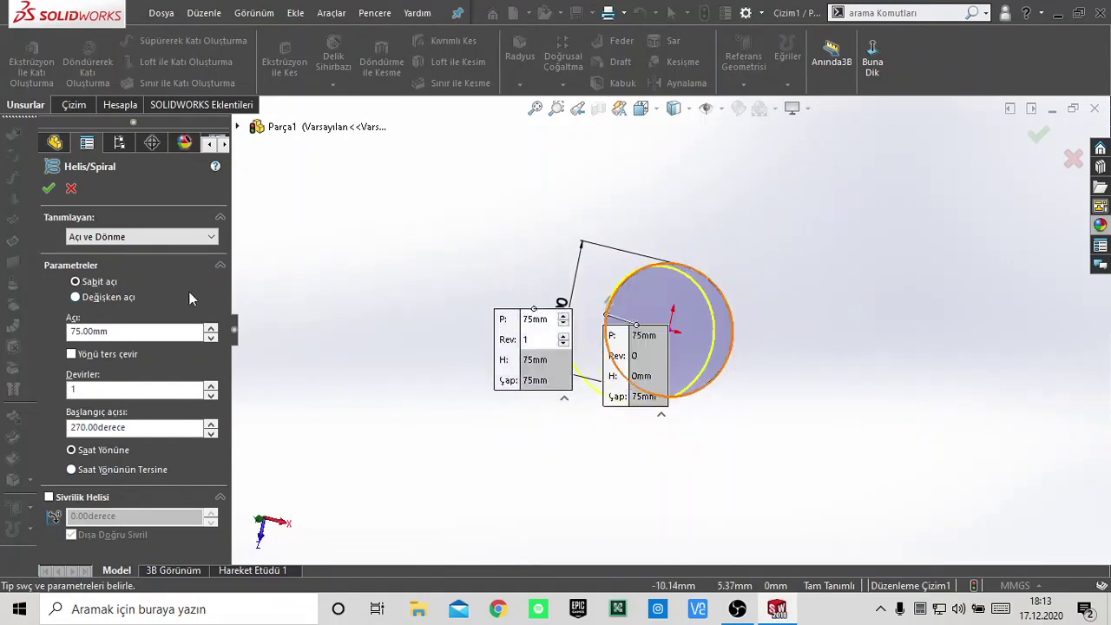
pyautogui.click(184, 237)
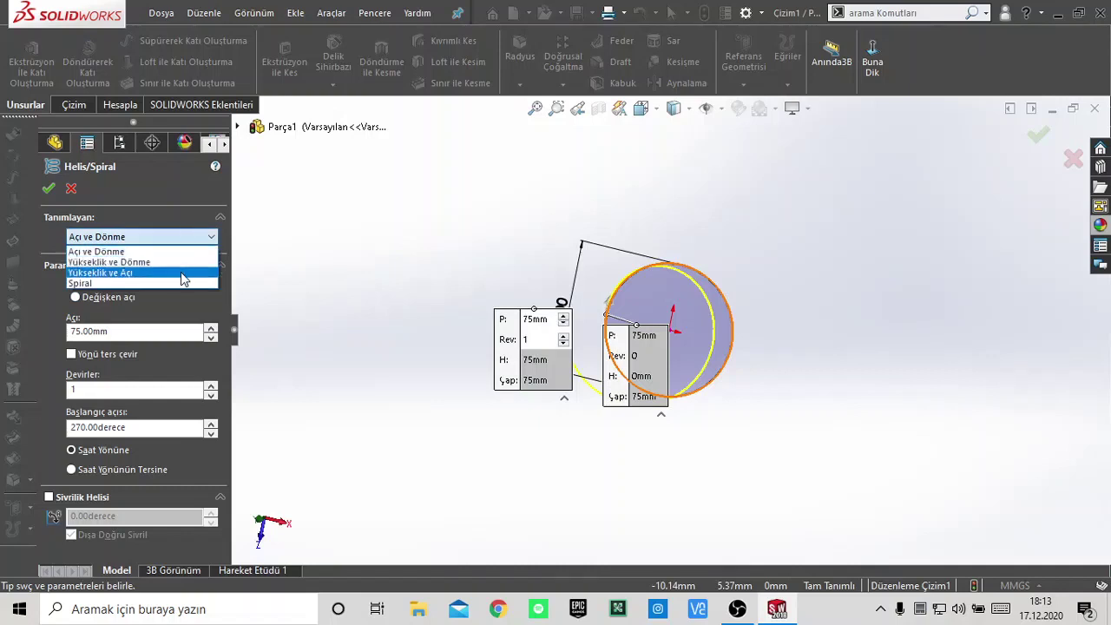
pyautogui.click(180, 272)
pyautogui.click(181, 237)
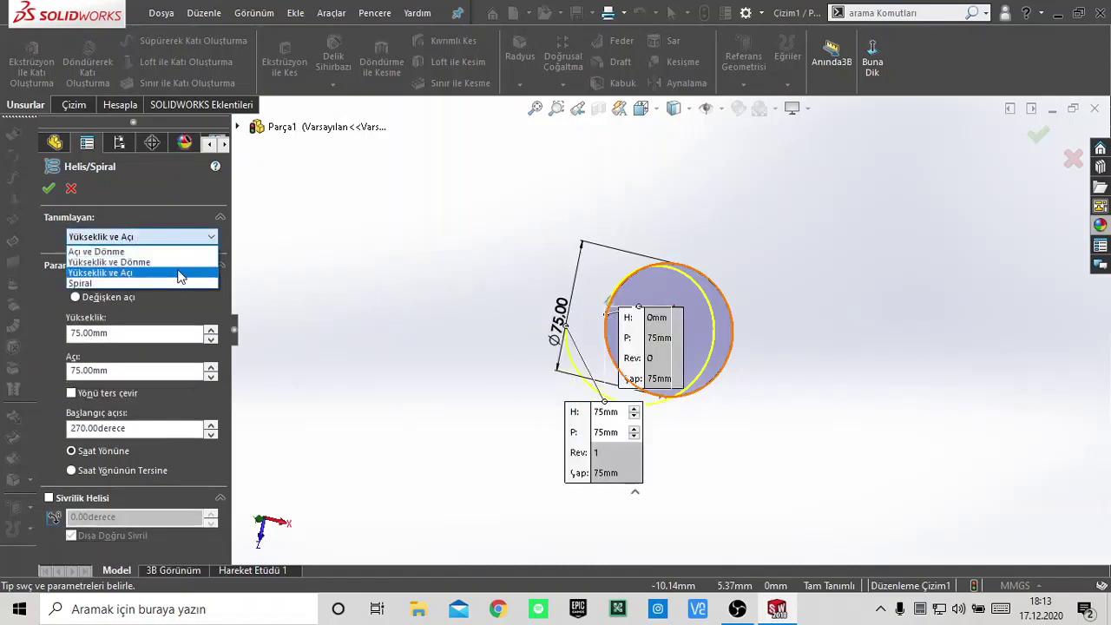
pyautogui.click(177, 262)
pyautogui.moveTo(842, 442)
pyautogui.mouseDown(button='middle')
pyautogui.moveTo(745, 345)
pyautogui.moveTo(821, 333)
pyautogui.moveTo(827, 393)
pyautogui.mouseUp(button='middle')
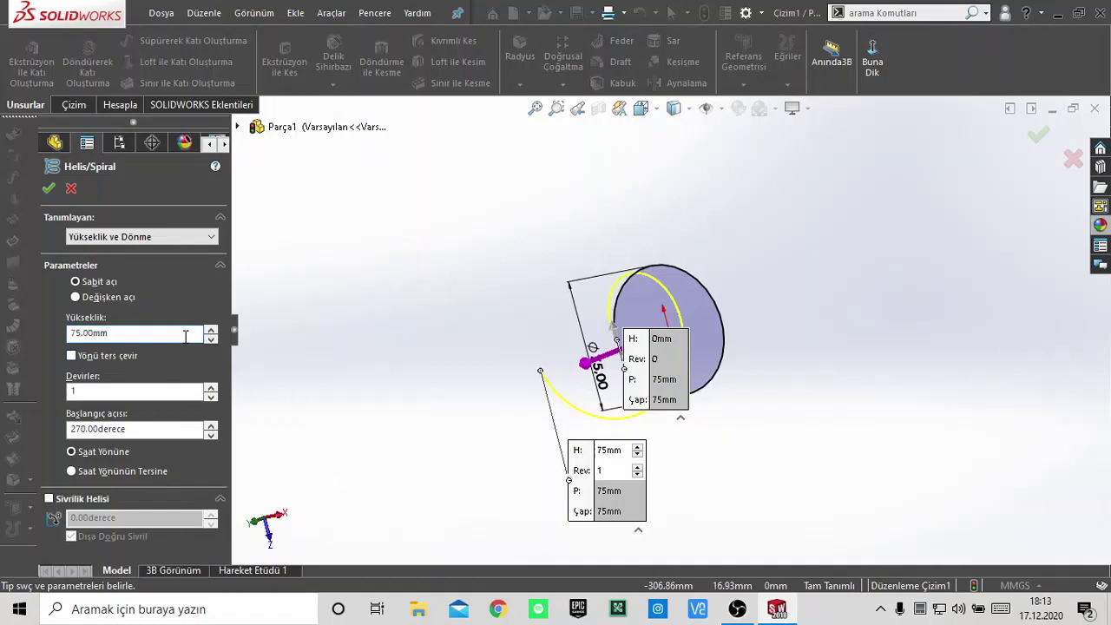
# Raise the helix revolutions to 5 and set the height to 150 mm.
pyautogui.click(211, 385)
pyautogui.click(211, 386)
pyautogui.click(211, 385)
pyautogui.click(210, 385)
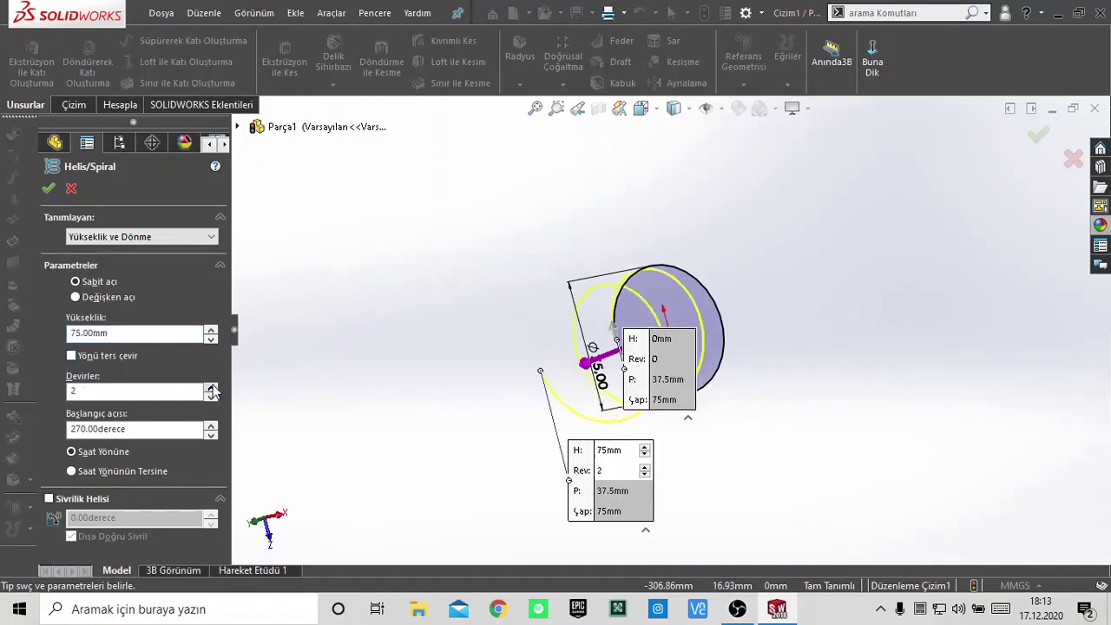
pyautogui.click(210, 385)
pyautogui.click(210, 387)
pyautogui.click(211, 387)
pyautogui.click(211, 387)
pyautogui.click(210, 387)
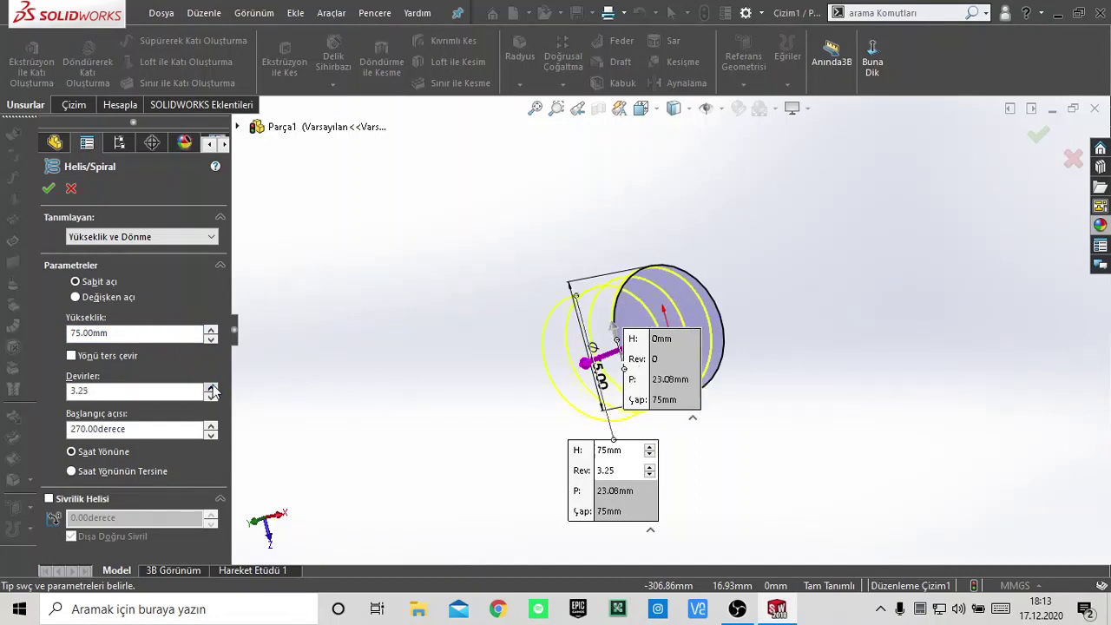
pyautogui.click(211, 387)
pyautogui.click(211, 386)
pyautogui.click(211, 387)
pyautogui.click(210, 386)
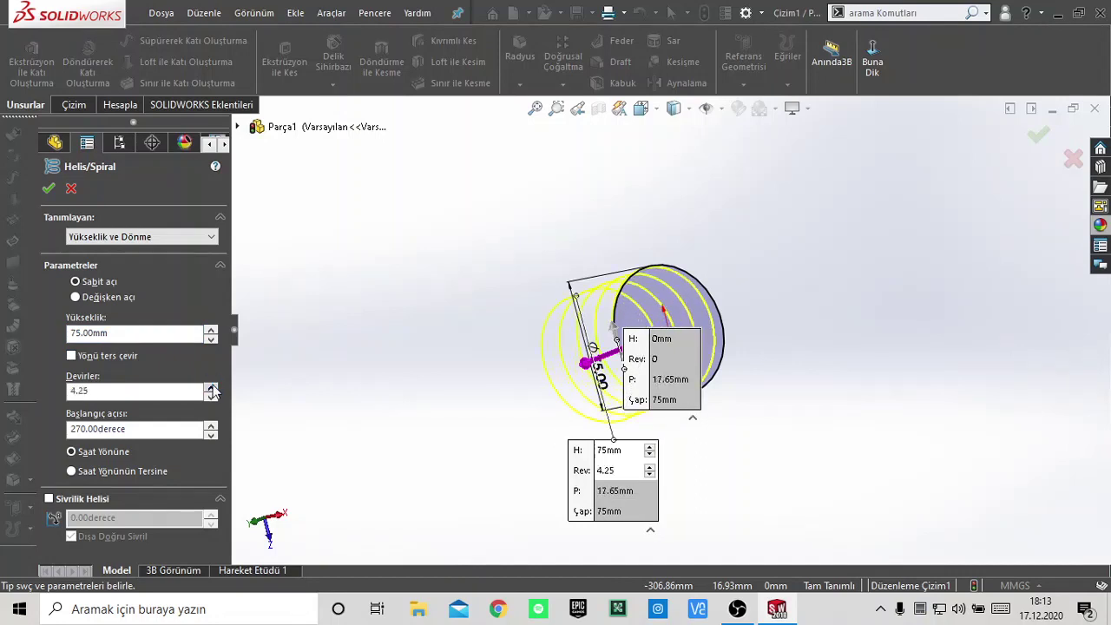
pyautogui.click(211, 387)
pyautogui.click(211, 387)
pyautogui.click(211, 387)
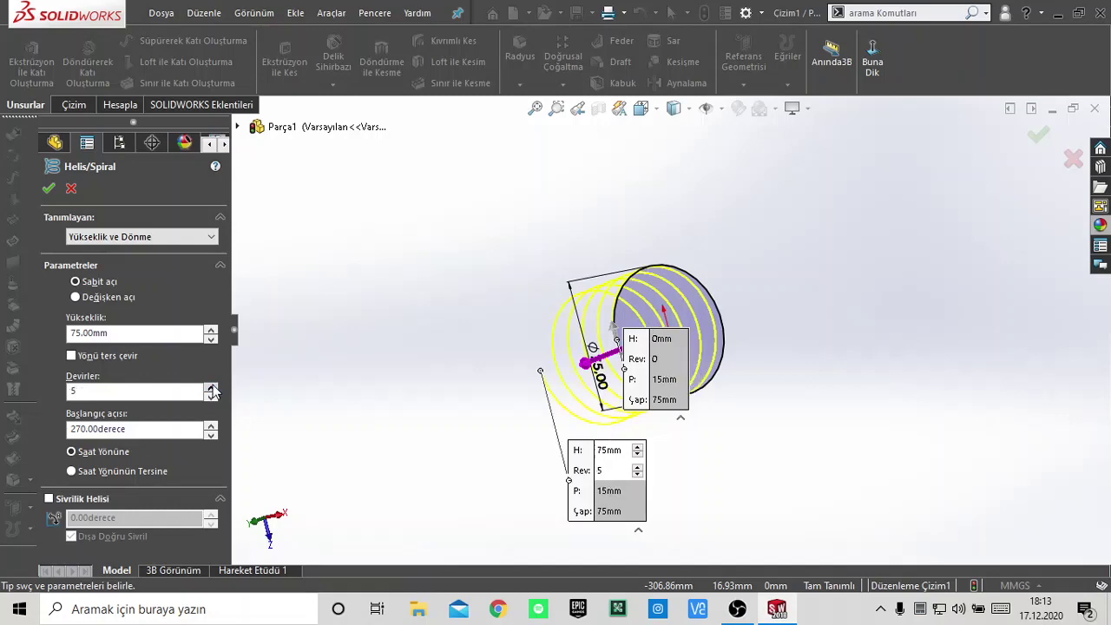
pyautogui.moveTo(846, 436)
pyautogui.mouseDown(button='middle')
pyautogui.moveTo(744, 379)
pyautogui.moveTo(751, 305)
pyautogui.moveTo(759, 310)
pyautogui.mouseUp(button='middle')
pyautogui.write('150')
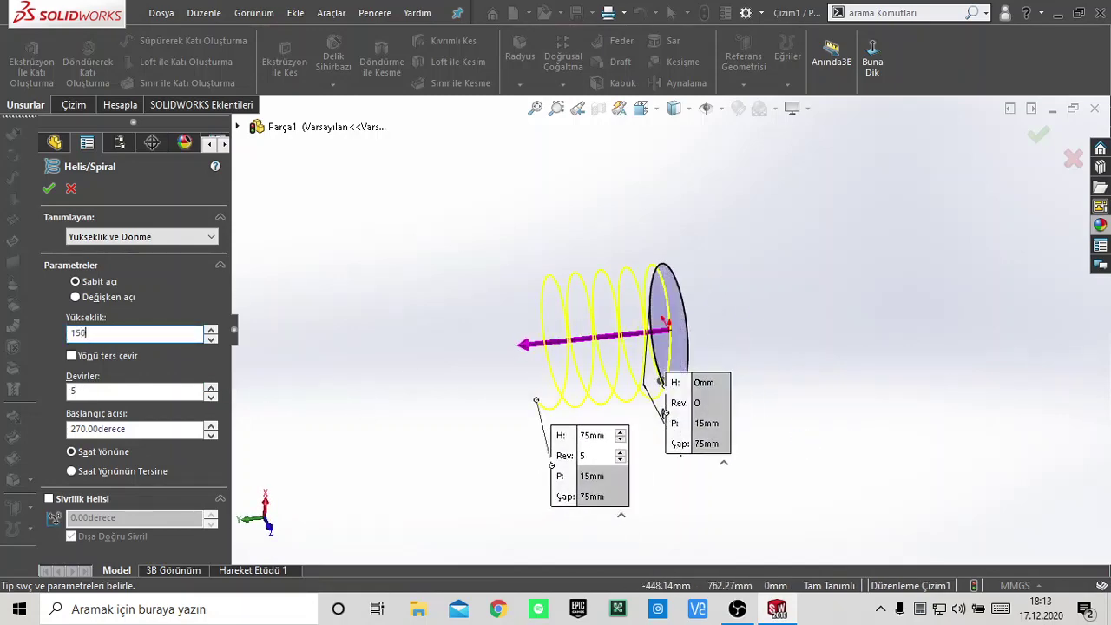
pyautogui.press('Return')
# Increase the helix revolutions to 7.
pyautogui.click(210, 387)
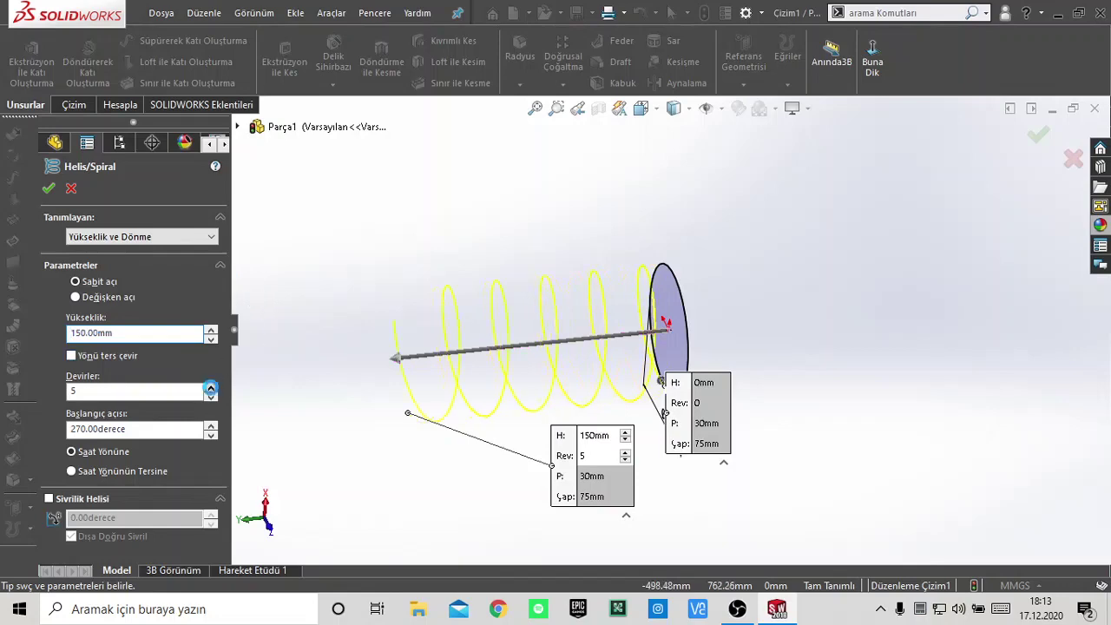
pyautogui.click(211, 387)
pyautogui.click(211, 387)
pyautogui.click(211, 387)
pyautogui.click(211, 387)
pyautogui.click(211, 387)
pyautogui.click(211, 387)
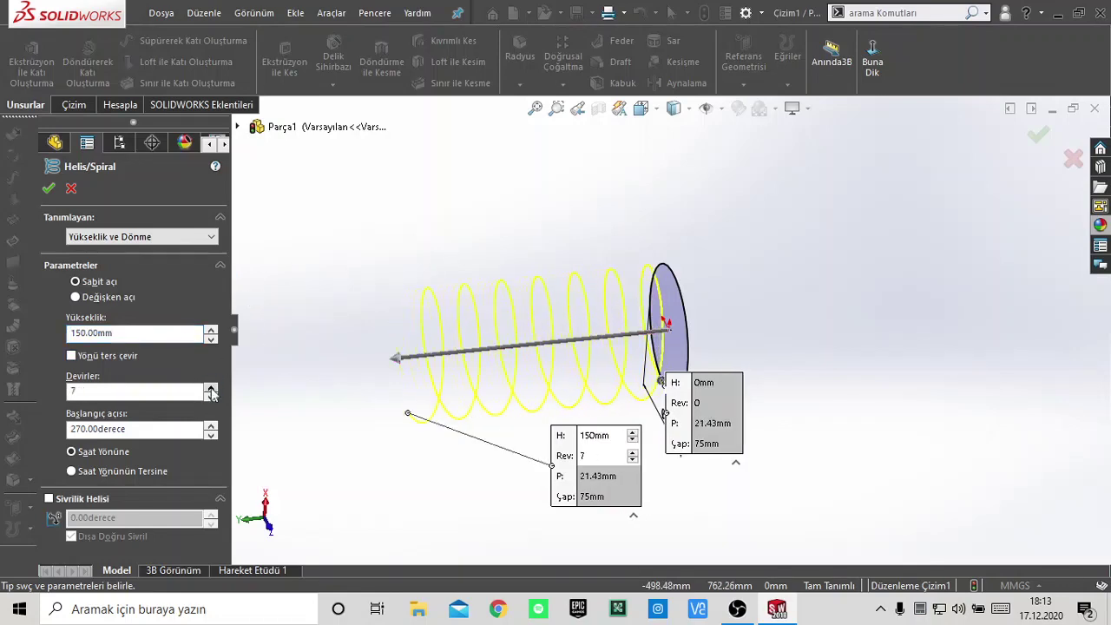
pyautogui.moveTo(375, 400)
pyautogui.mouseDown(button='middle')
pyautogui.moveTo(473, 151)
pyautogui.moveTo(580, 221)
pyautogui.moveTo(573, 167)
pyautogui.moveTo(606, 142)
pyautogui.mouseUp(button='middle')
pyautogui.scroll(-1, 612, 152)
pyautogui.moveTo(730, 214); pyautogui.dragTo(804, 185, button='middle')
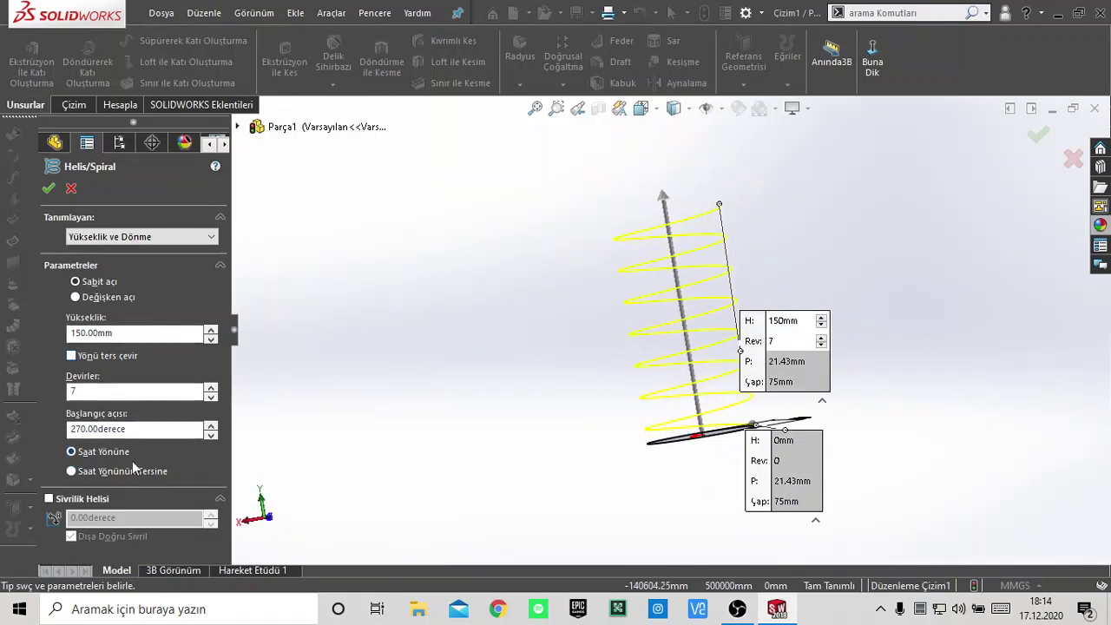
# Set the helix start angle to 0 degrees.
pyautogui.doubleClick(191, 428)
pyautogui.write('0')
pyautogui.press('Return')
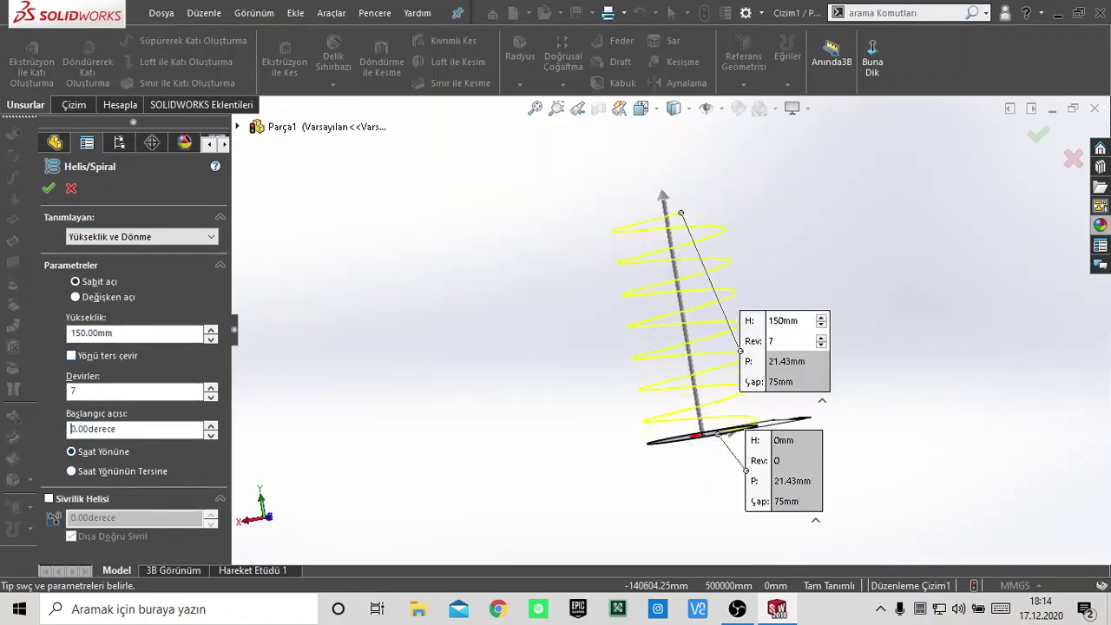
pyautogui.moveTo(452, 335); pyautogui.dragTo(521, 302, button='middle')
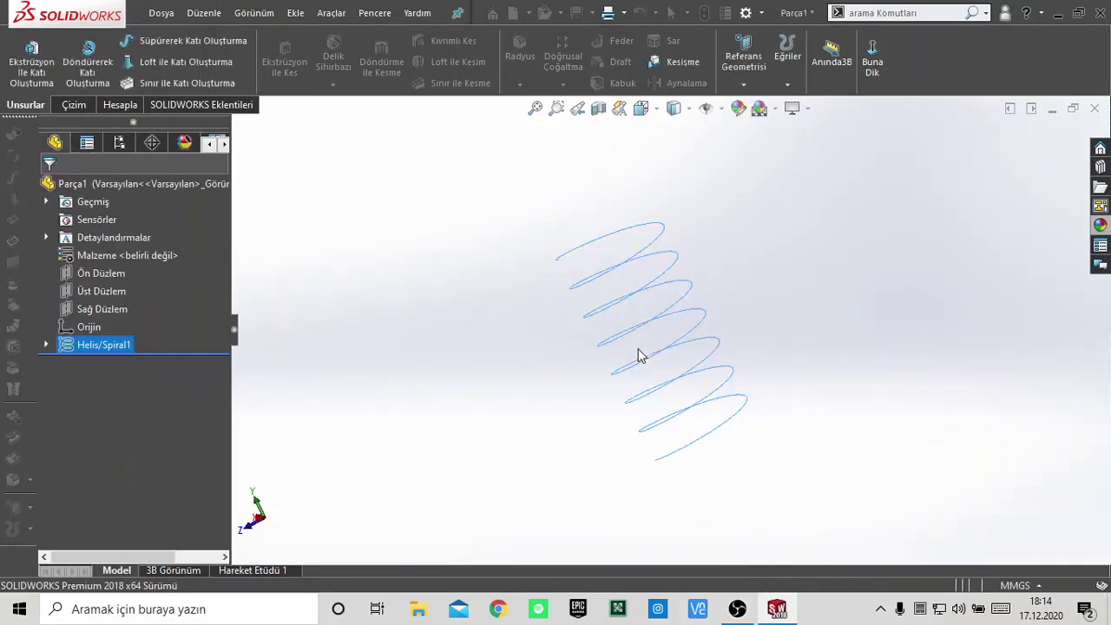
# Create Düzlem1 referencing the helix endpoint and the helix curve, perpendicular to it.
pyautogui.rightClick(559, 261)
pyautogui.click(138, 345)
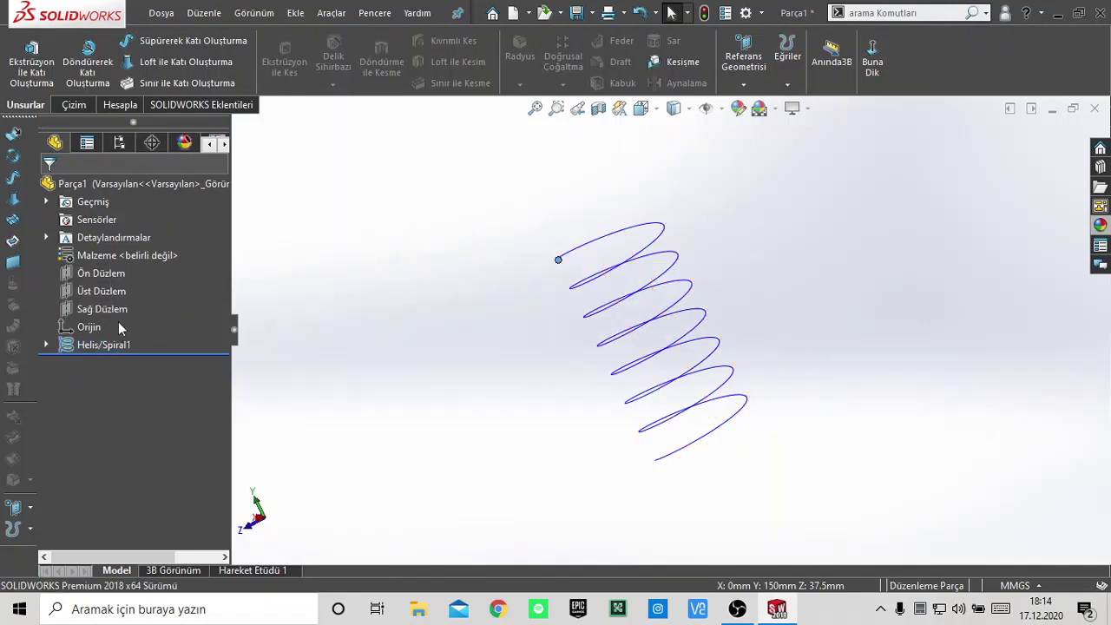
pyautogui.click(748, 89)
pyautogui.click(558, 260)
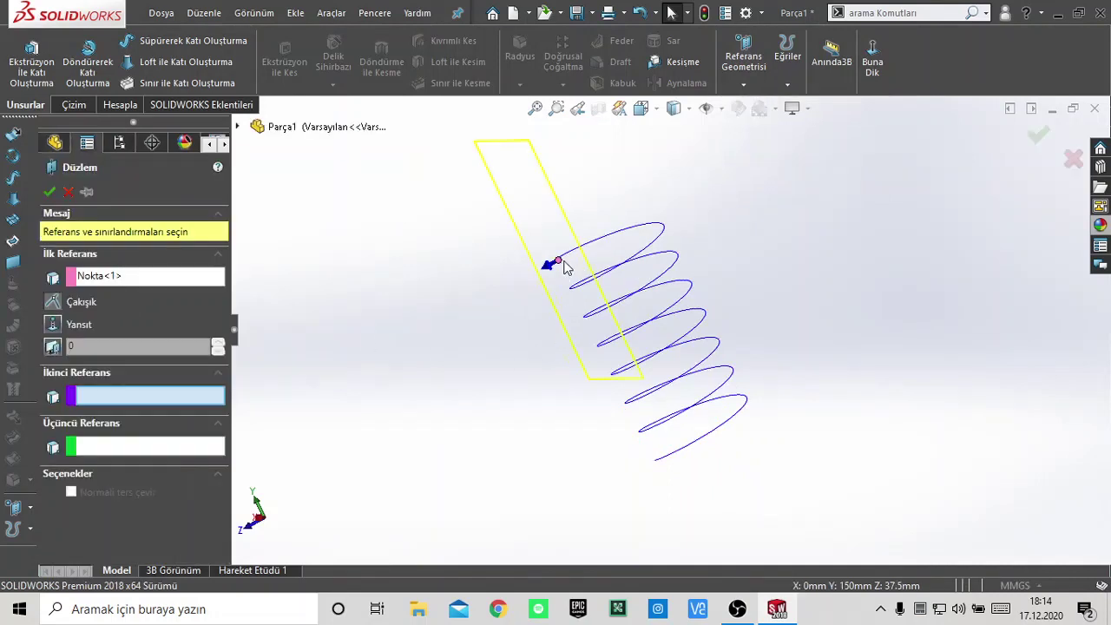
pyautogui.scroll(-3, 467, 271)
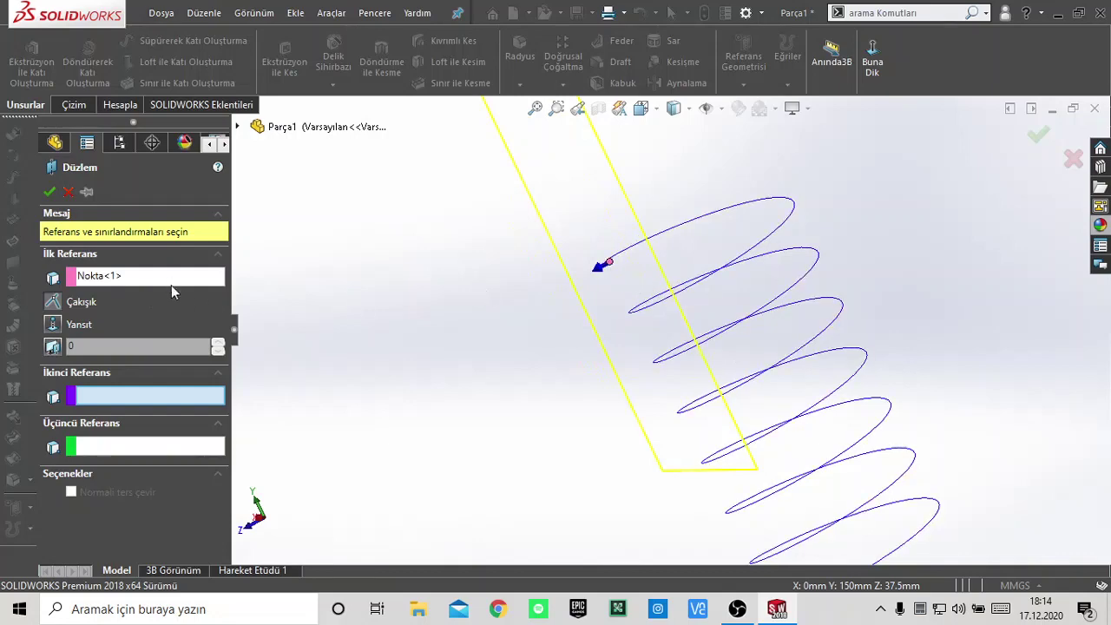
pyautogui.click(729, 217)
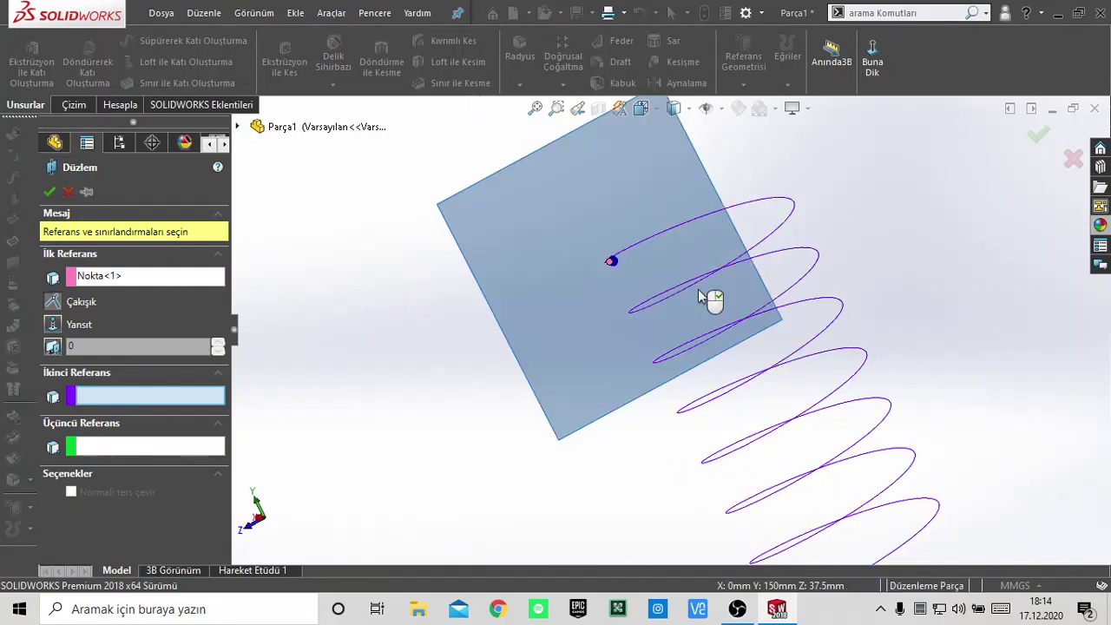
pyautogui.moveTo(561, 367)
pyautogui.mouseDown(button='middle')
pyautogui.moveTo(489, 414)
pyautogui.moveTo(493, 449)
pyautogui.moveTo(524, 477)
pyautogui.mouseUp(button='middle')
pyautogui.scroll(-2, 732, 230)
pyautogui.scroll(-3, 709, 203)
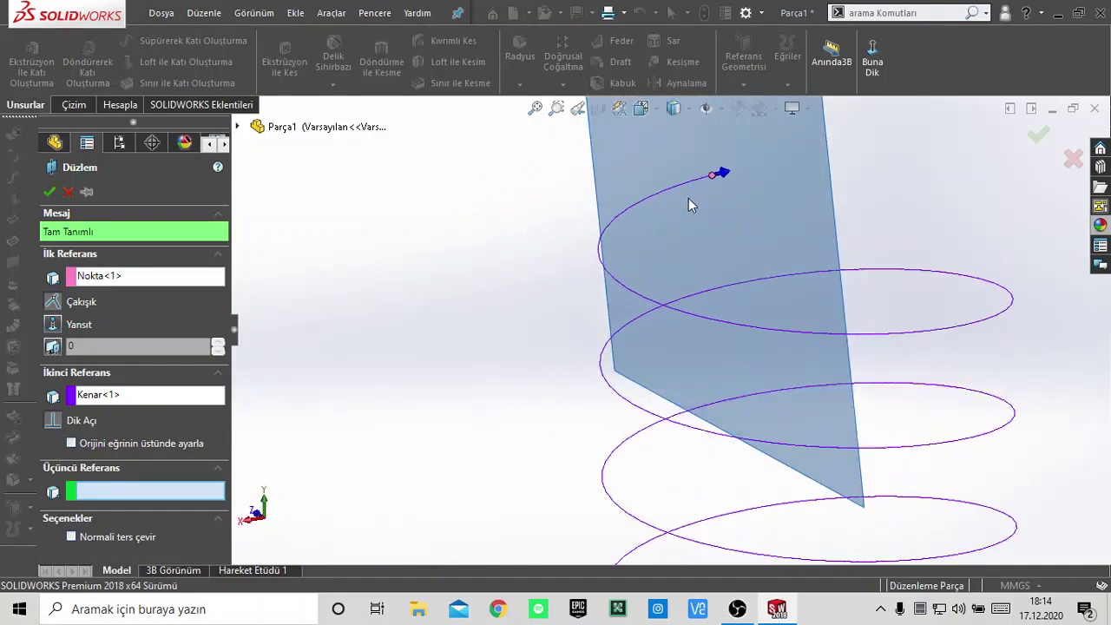
pyautogui.moveTo(691, 203)
pyautogui.mouseDown(button='middle')
pyautogui.moveTo(719, 199)
pyautogui.moveTo(680, 194)
pyautogui.moveTo(669, 247)
pyautogui.mouseUp(button='middle')
pyautogui.scroll(2, 679, 194)
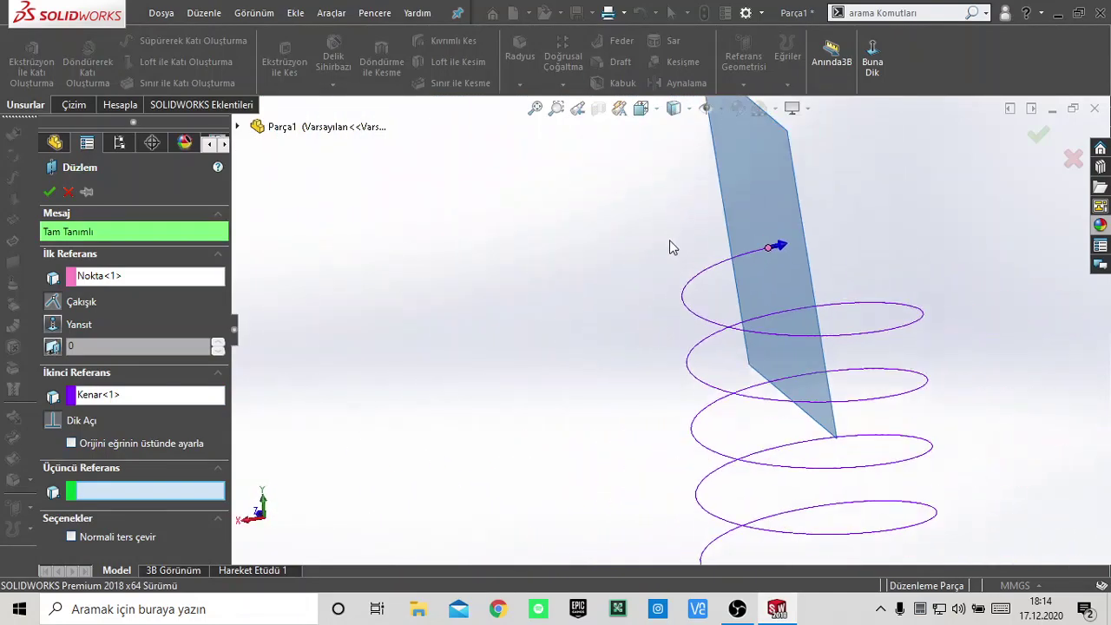
pyautogui.click(49, 193)
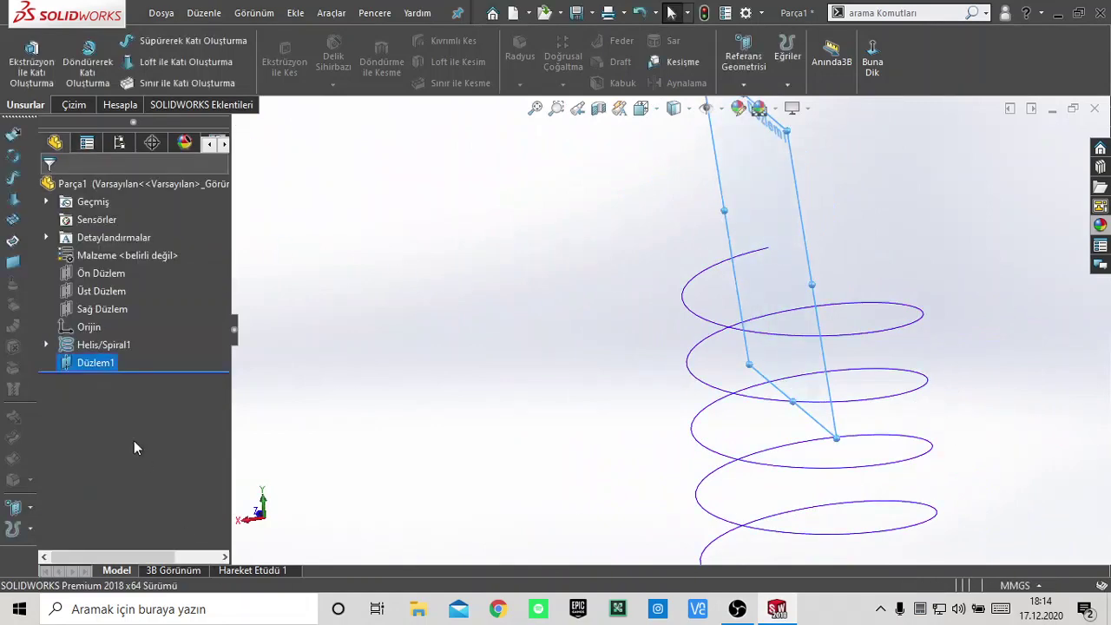
# View Düzlem1 face-on and start a new sketch on it.
pyautogui.rightClick(97, 379)
pyautogui.click(95, 365)
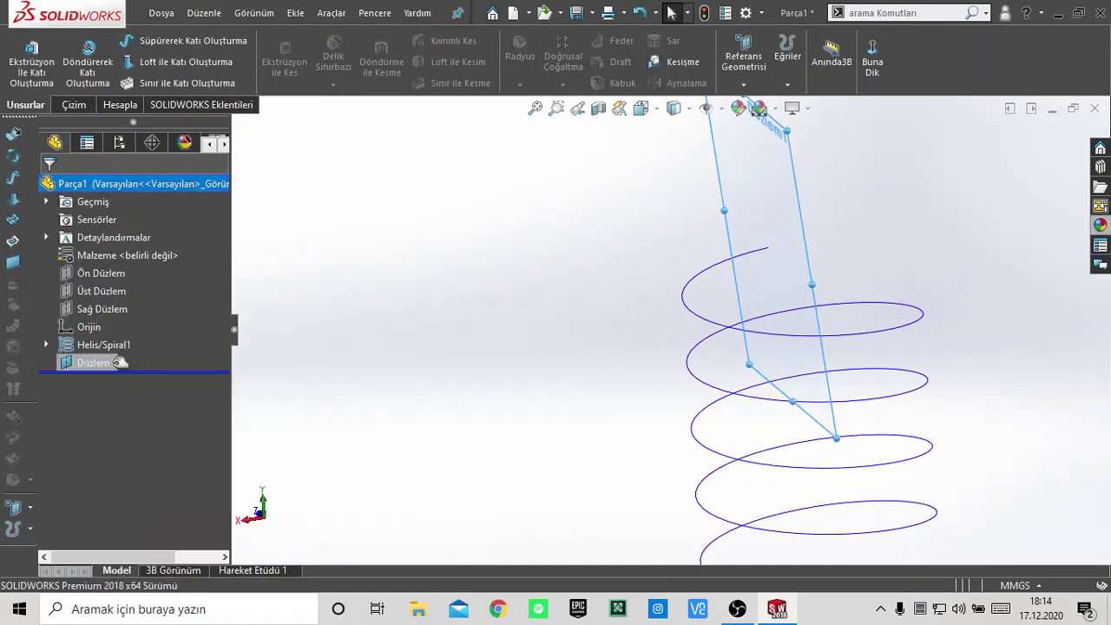
pyautogui.rightClick(96, 363)
pyautogui.click(181, 278)
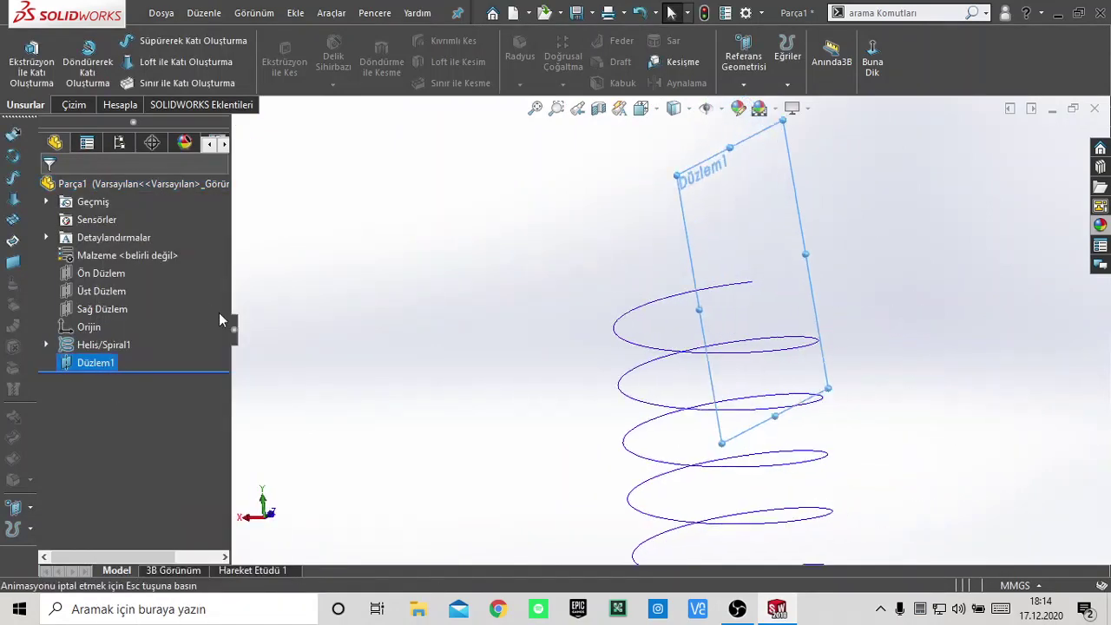
pyautogui.scroll(-3, 813, 295)
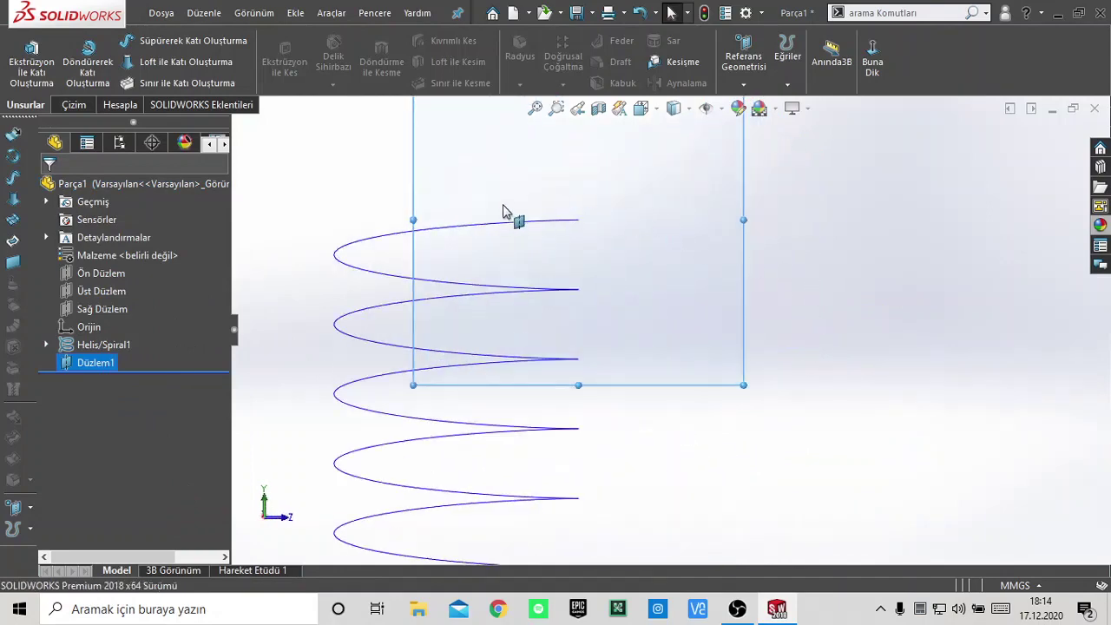
pyautogui.rightClick(91, 364)
pyautogui.click(116, 254)
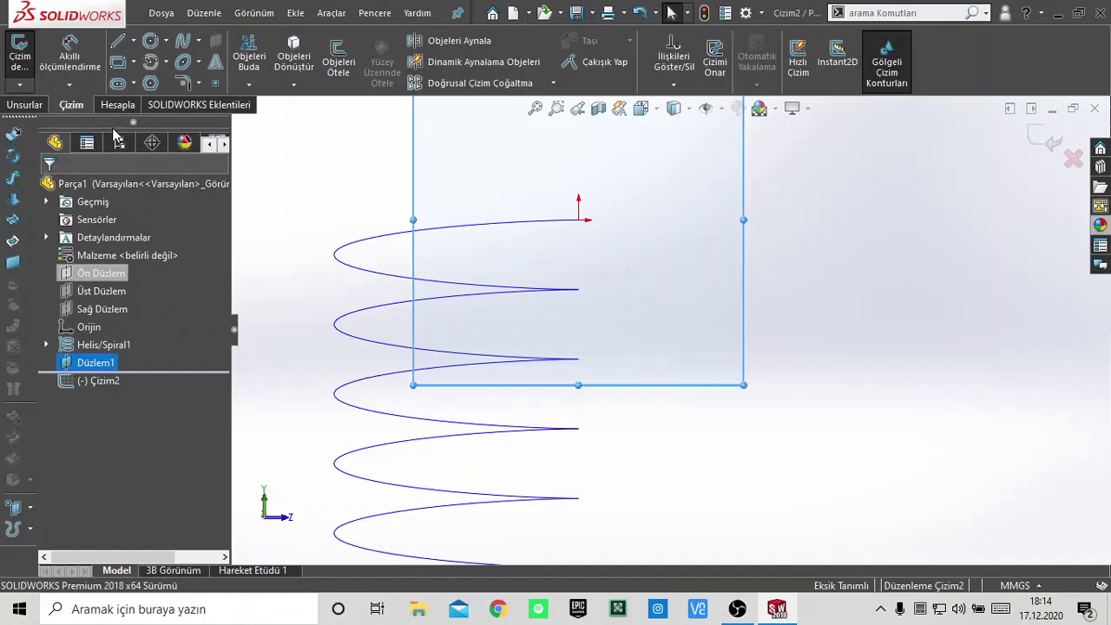
# Draw a circle centred on the helix's end point.
pyautogui.click(151, 41)
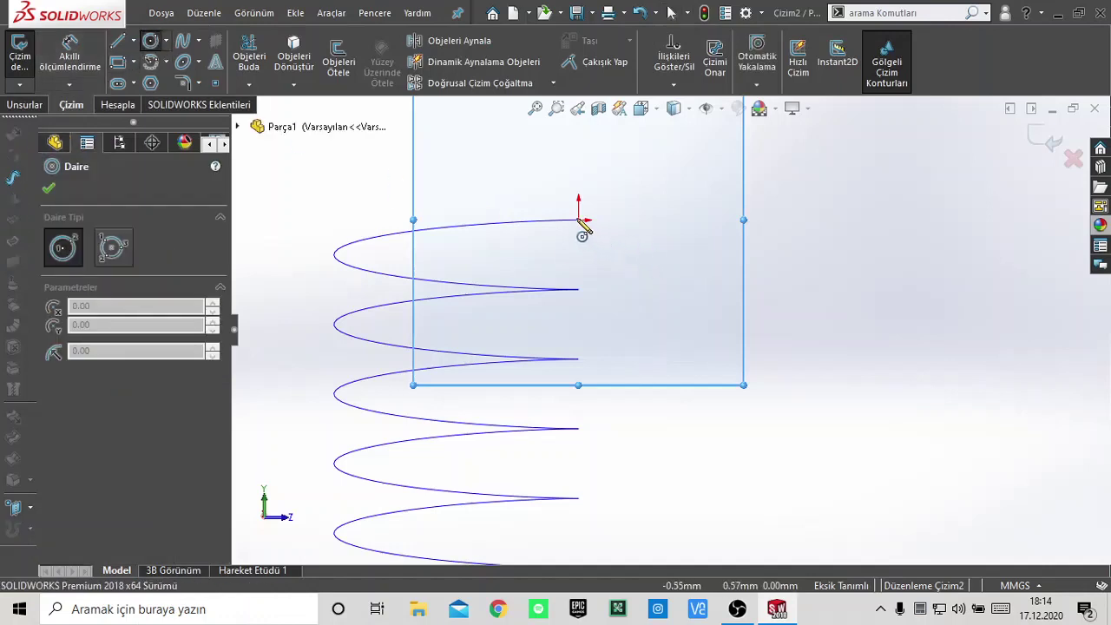
pyautogui.scroll(-1, 583, 224)
pyautogui.scroll(-3, 583, 224)
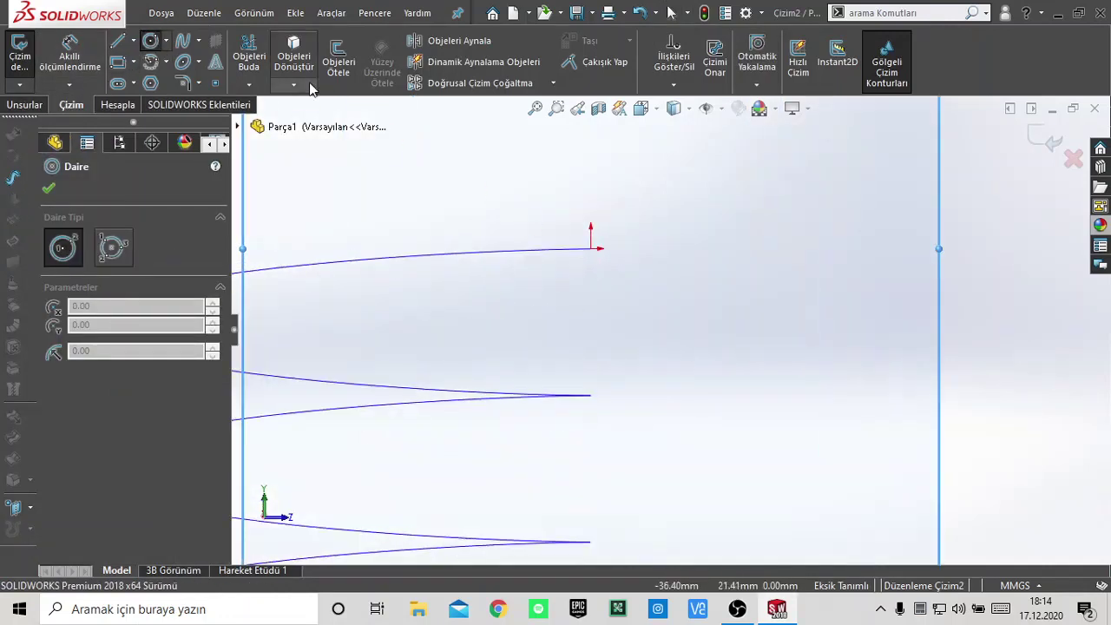
pyautogui.click(249, 84)
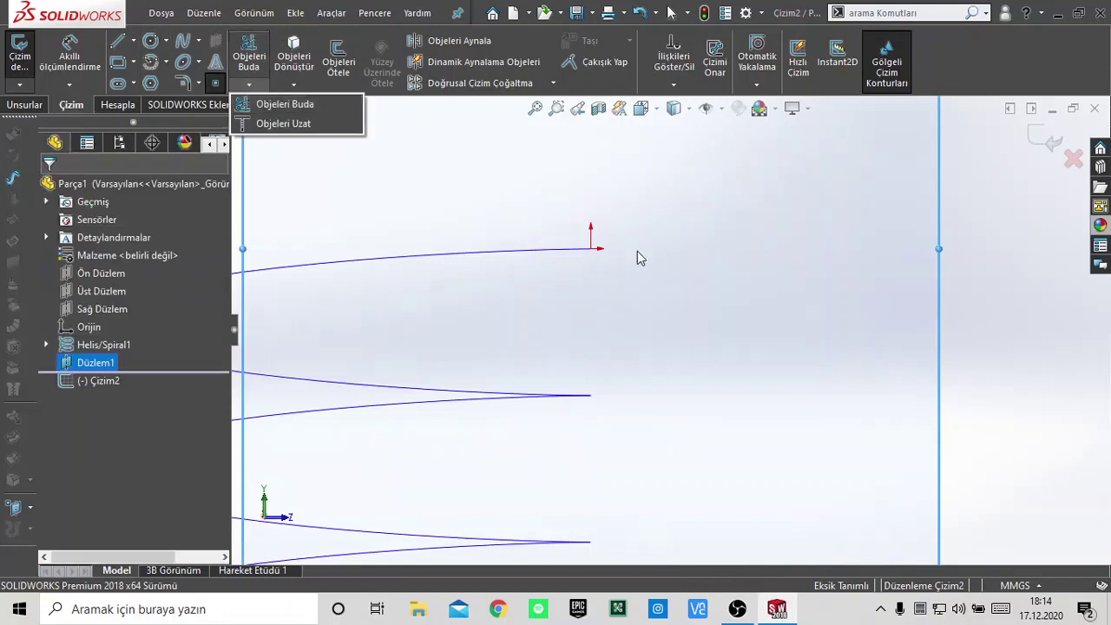
pyautogui.click(590, 250)
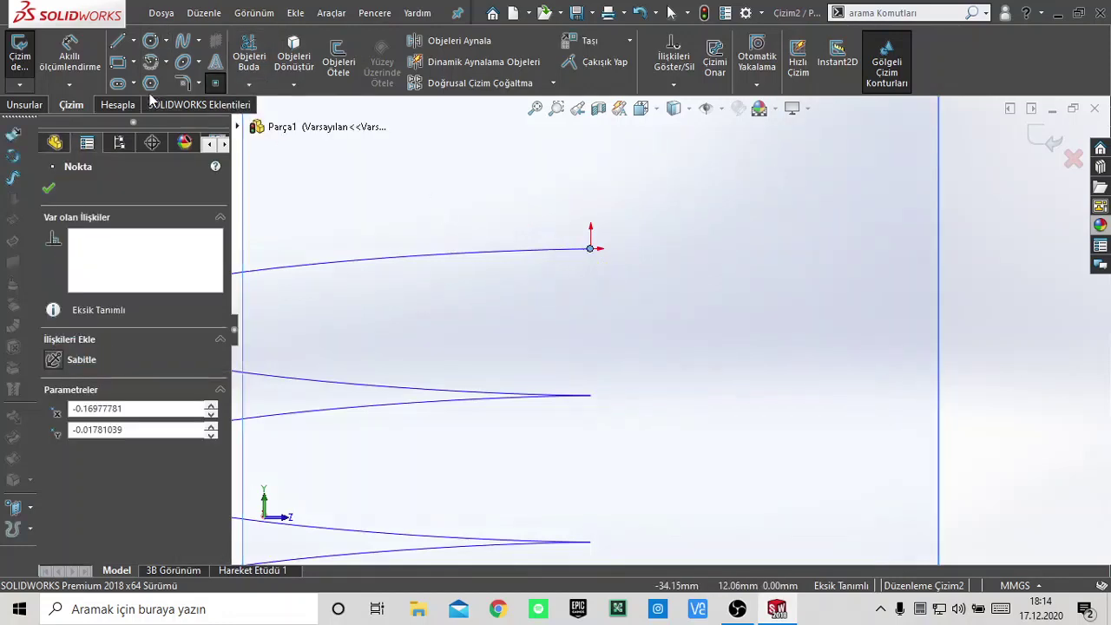
pyautogui.click(151, 41)
pyautogui.click(590, 249)
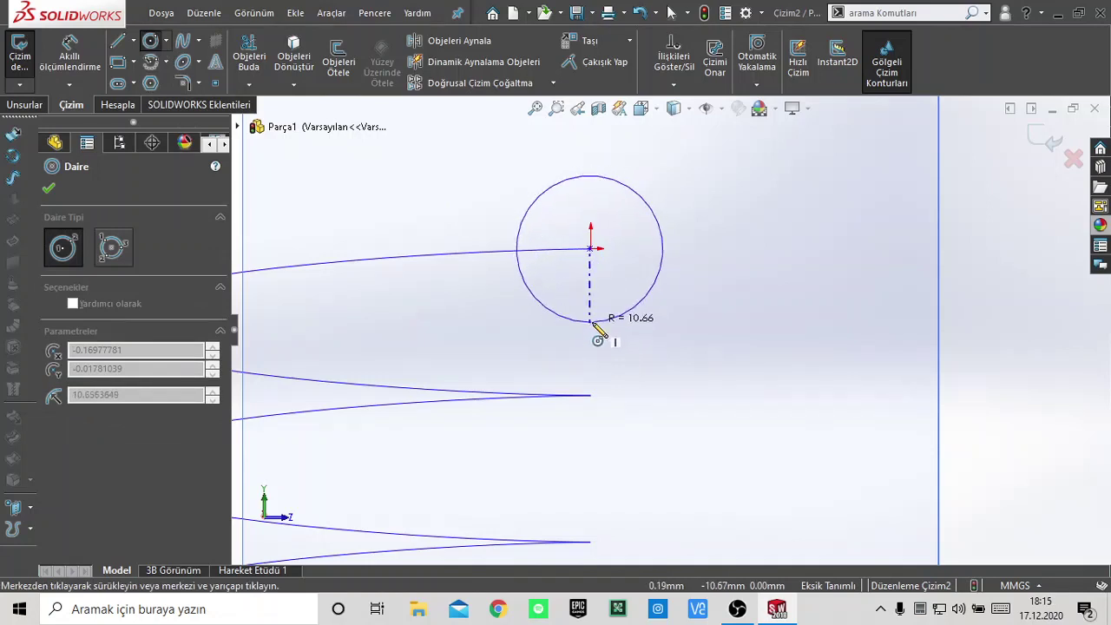
pyautogui.click(595, 334)
pyautogui.rightClick(620, 340)
pyautogui.click(628, 354)
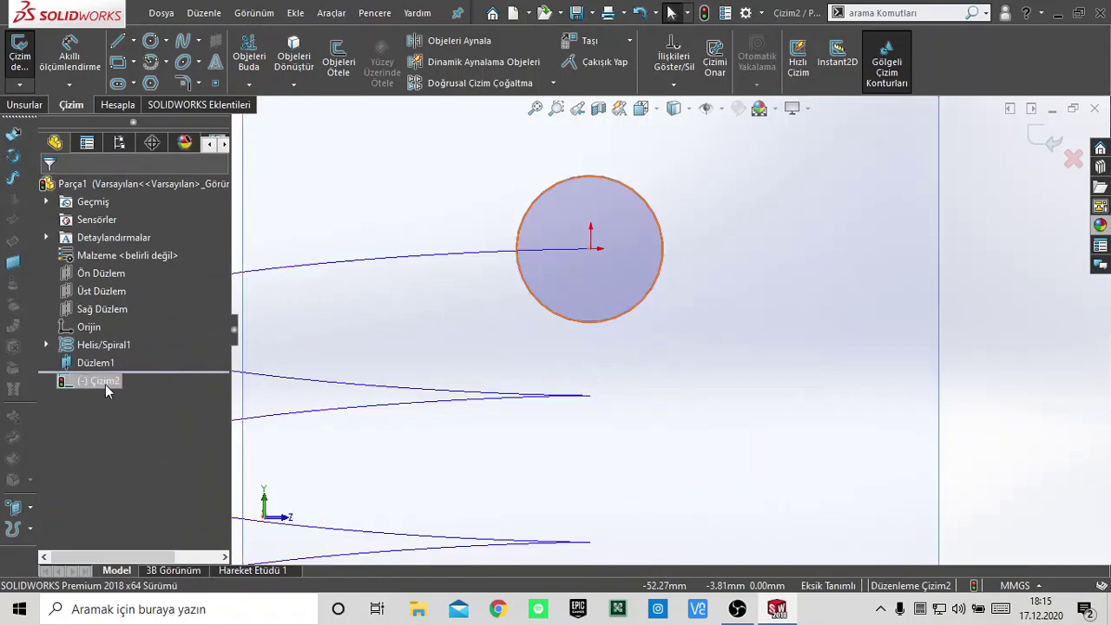
# Dimension the circle to a 10 mm diameter and exit the sketch.
pyautogui.click(70, 56)
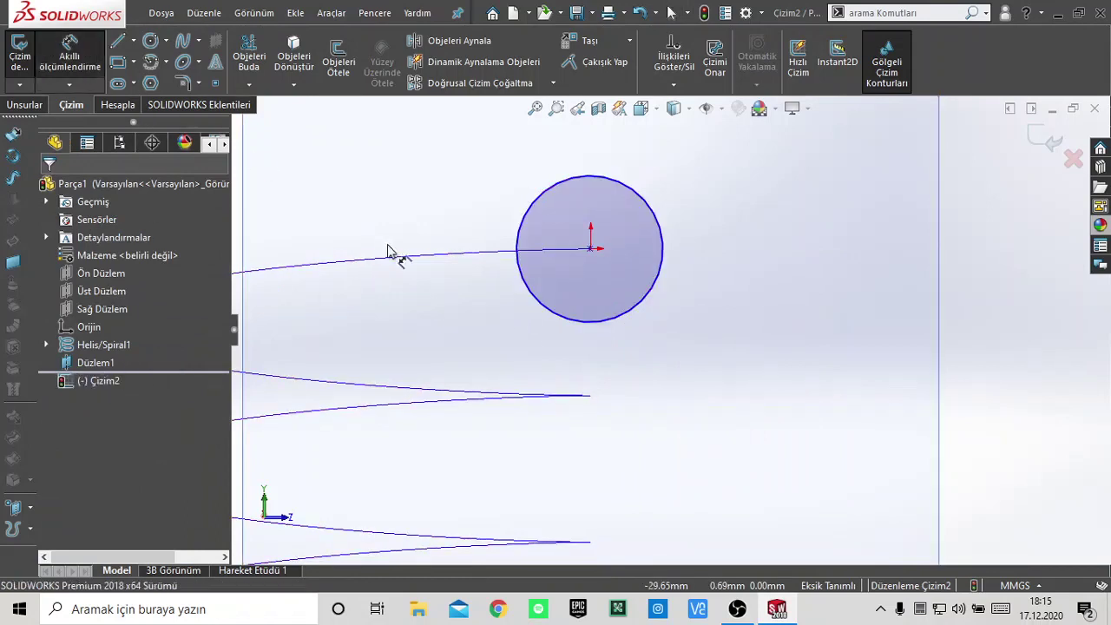
pyautogui.click(523, 304)
pyautogui.click(501, 304)
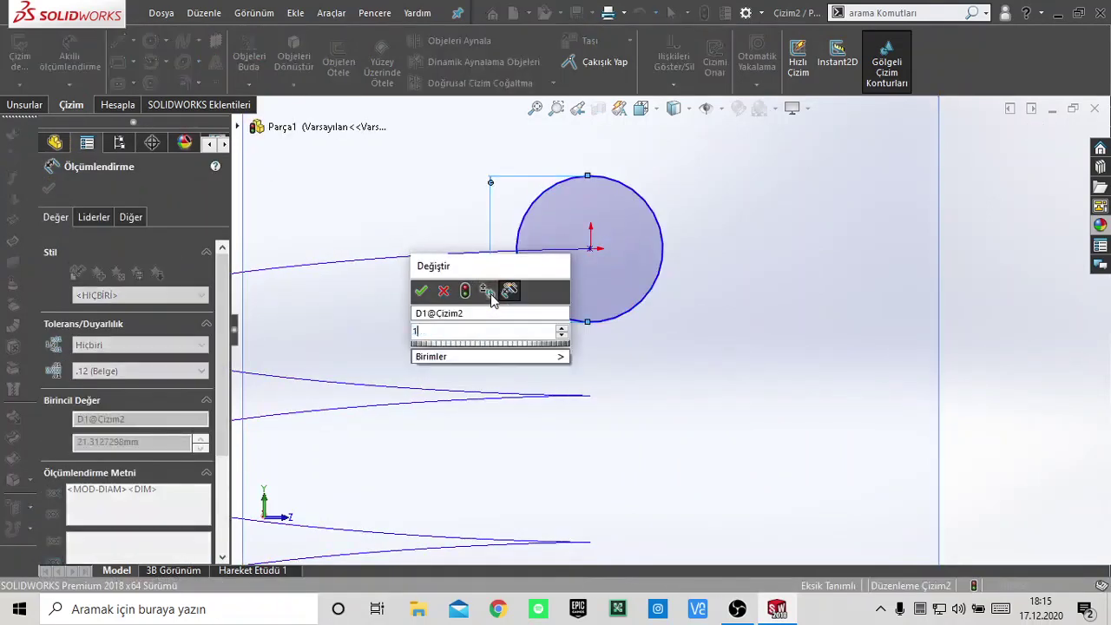
pyautogui.write('10')
pyautogui.press('Return')
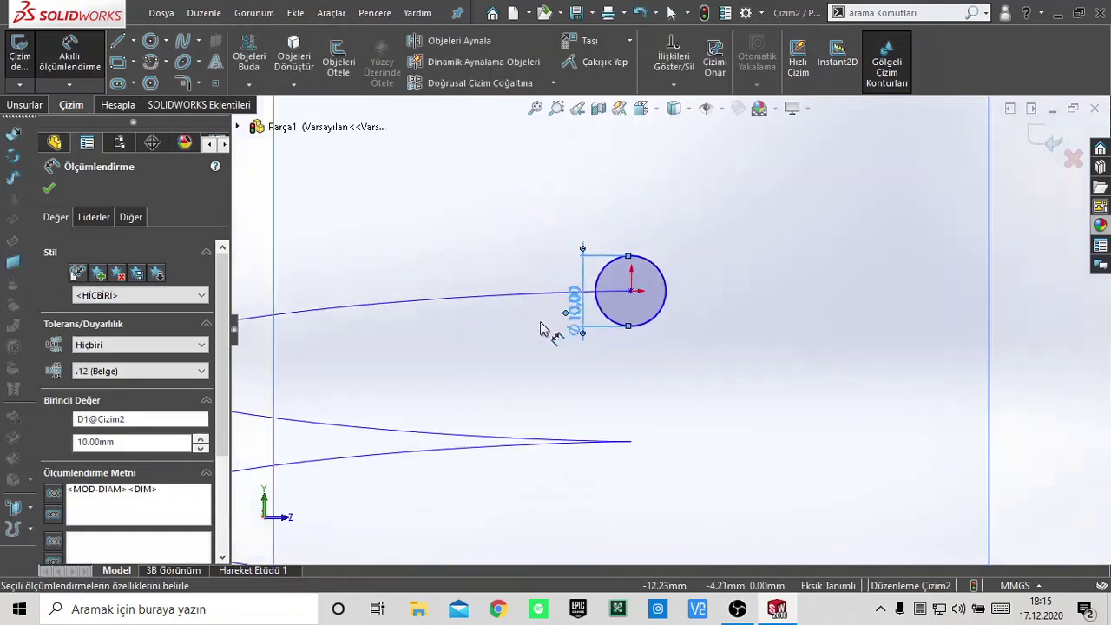
pyautogui.click(50, 189)
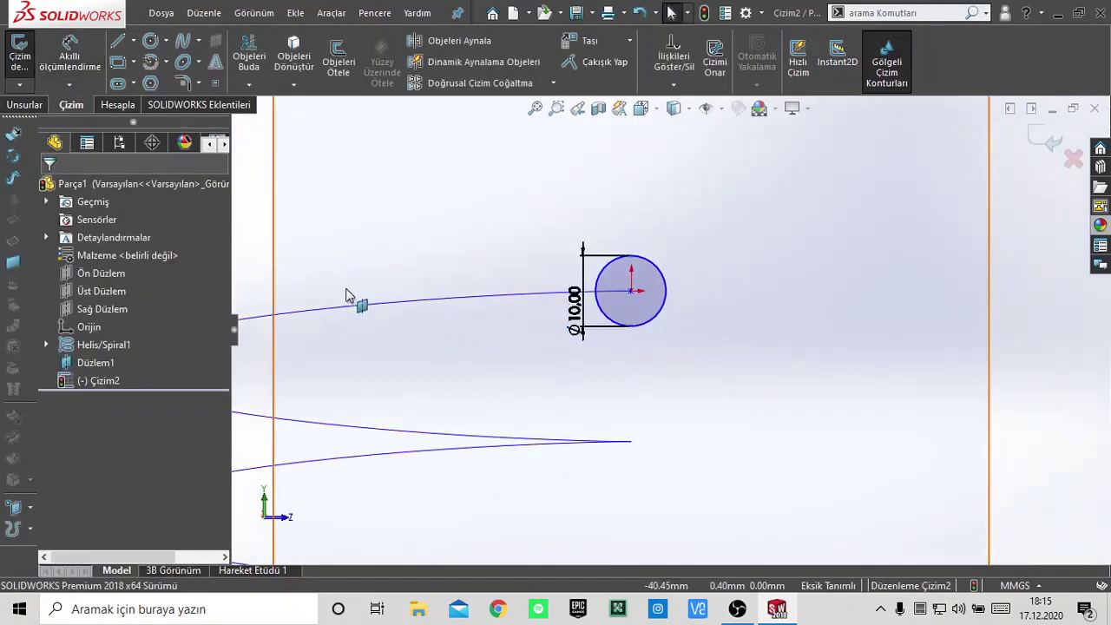
pyautogui.click(1038, 138)
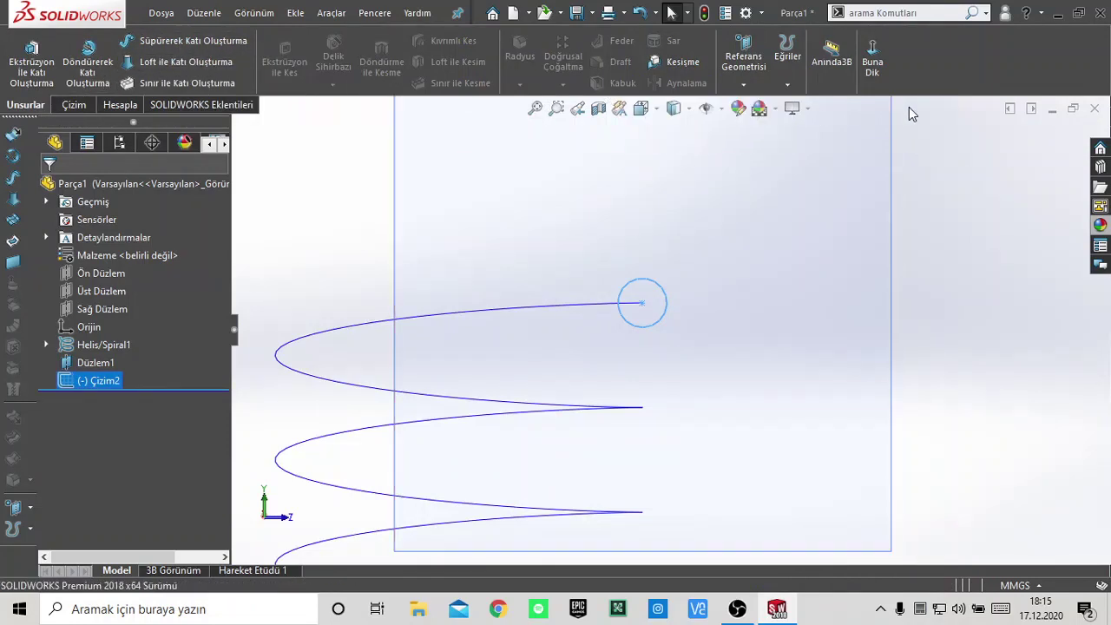
# Sweep Çizim2 along Helis/Spiral1 to create the solid spring Süpür1.
pyautogui.scroll(3, 701, 298)
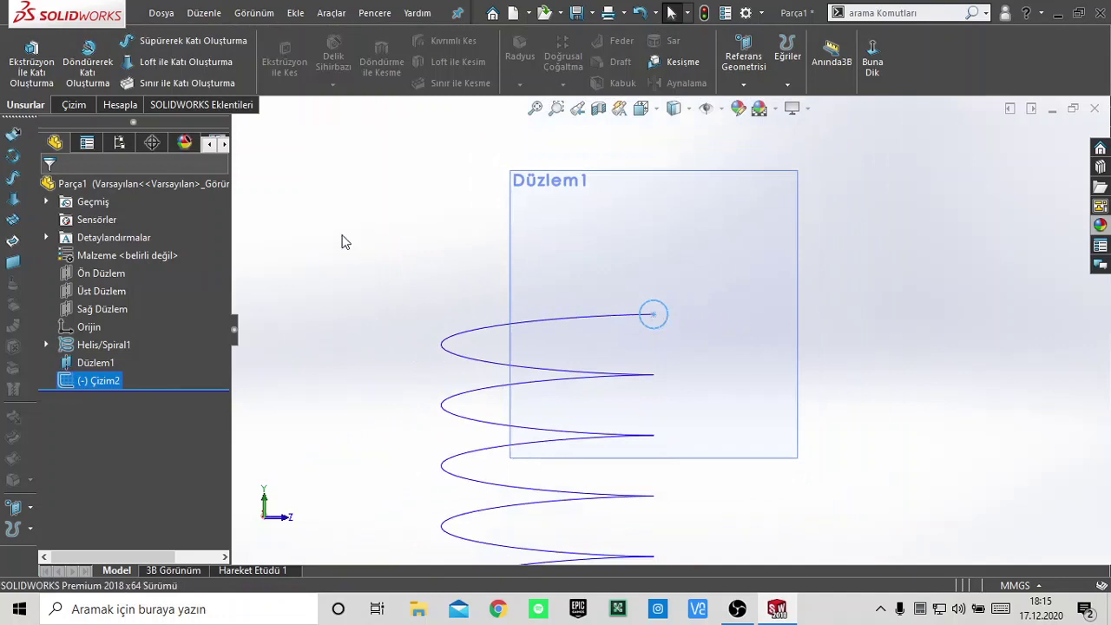
pyautogui.click(194, 40)
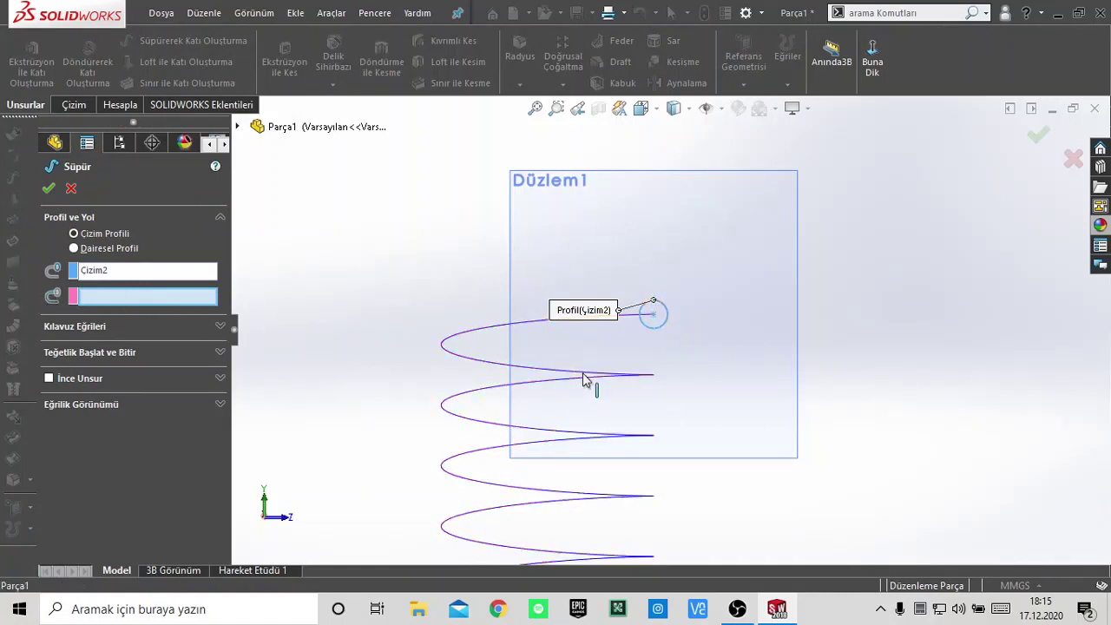
pyautogui.click(684, 405)
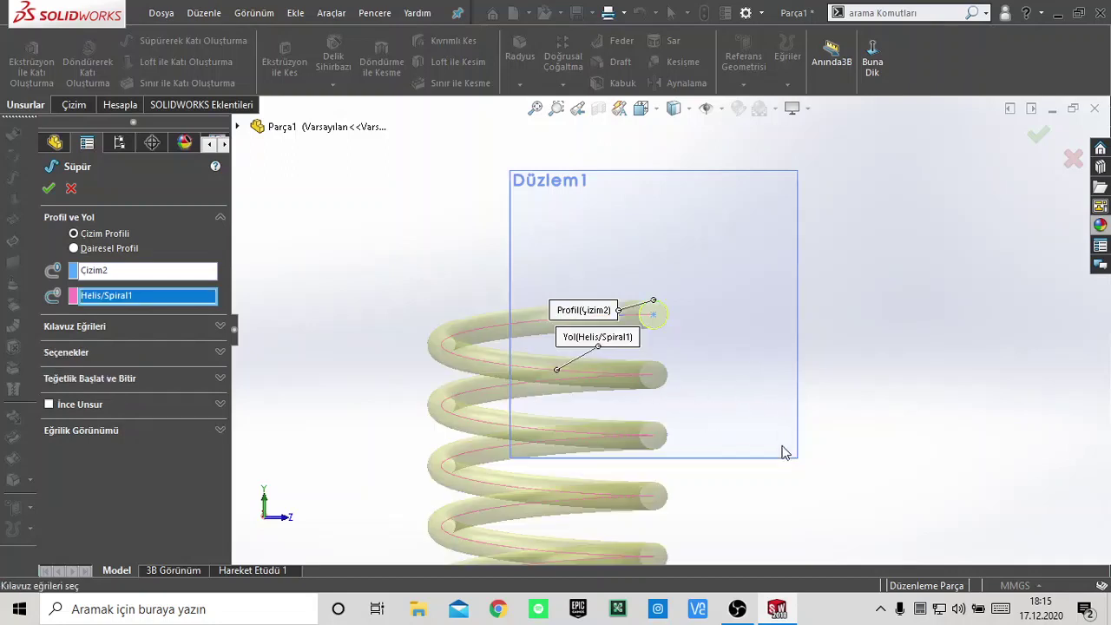
pyautogui.scroll(3, 736, 506)
pyautogui.scroll(3, 736, 506)
pyautogui.moveTo(736, 506)
pyautogui.mouseDown(button='middle')
pyautogui.moveTo(662, 493)
pyautogui.moveTo(471, 501)
pyautogui.moveTo(719, 469)
pyautogui.moveTo(766, 437)
pyautogui.moveTo(754, 483)
pyautogui.moveTo(734, 461)
pyautogui.moveTo(775, 449)
pyautogui.mouseUp(button='middle')
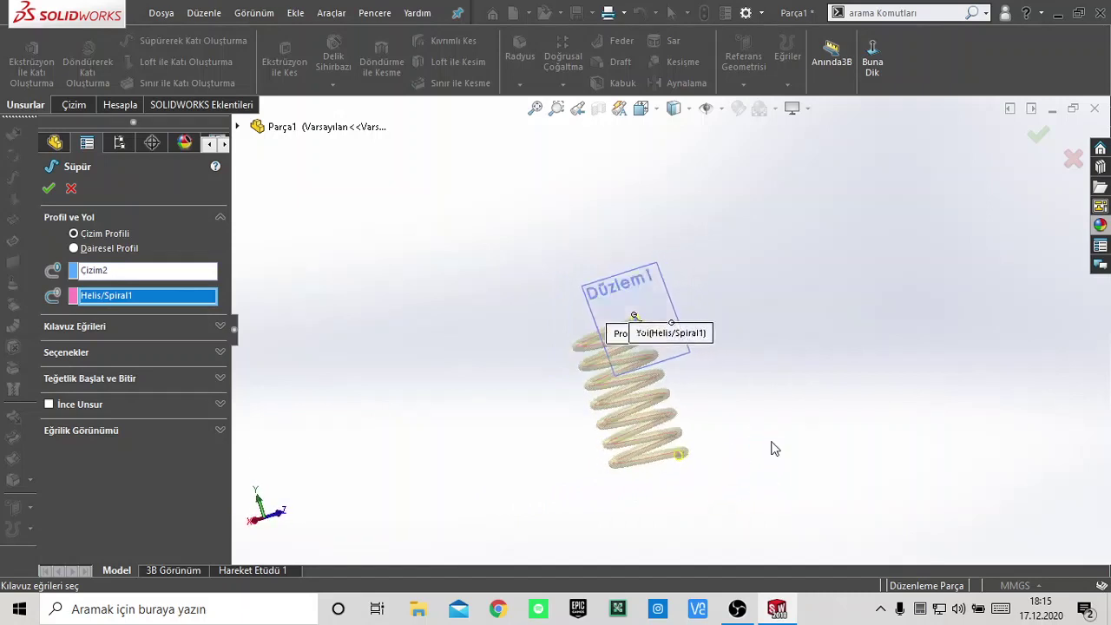
pyautogui.click(47, 190)
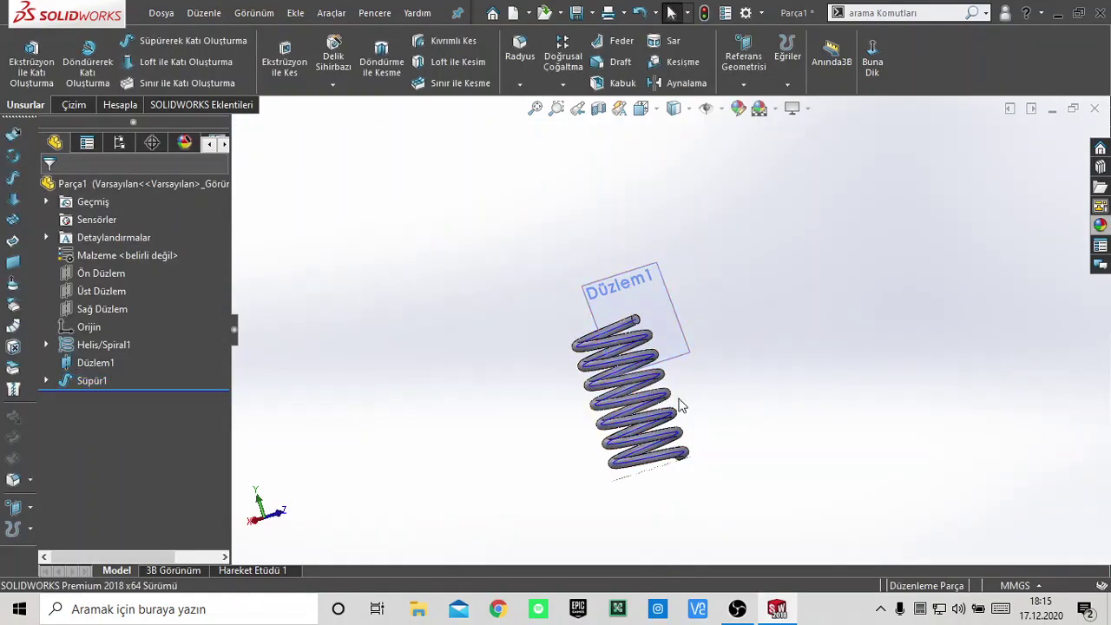
# Stand the spring upright and hide Helis/Spiral1 and Düzlem1.
pyautogui.press('space')
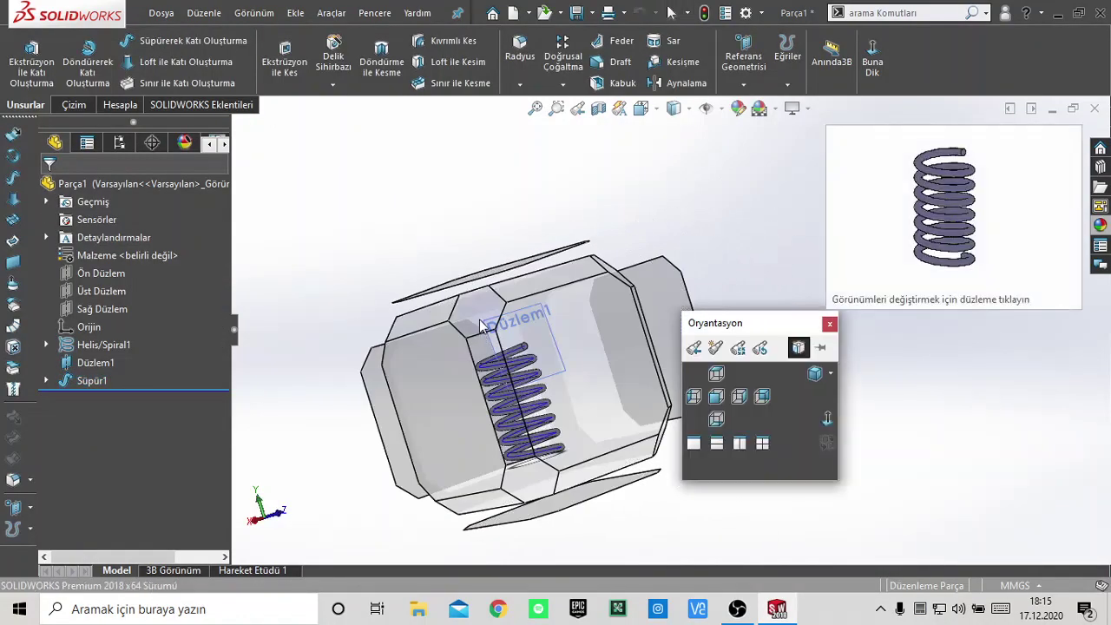
pyautogui.click(480, 325)
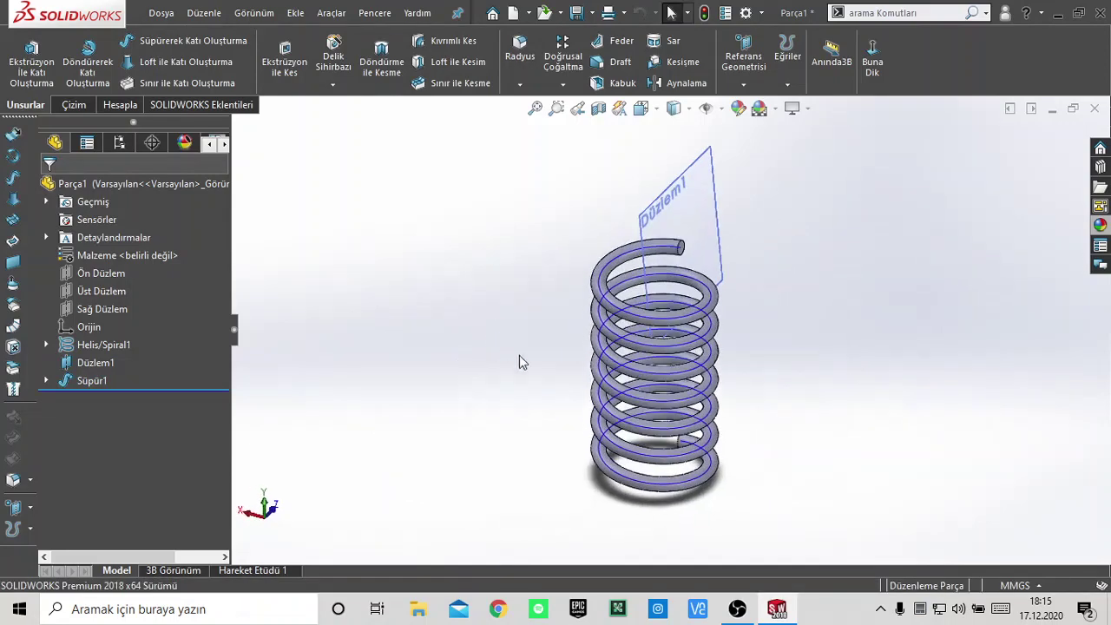
pyautogui.click(95, 344)
pyautogui.rightClick(100, 344)
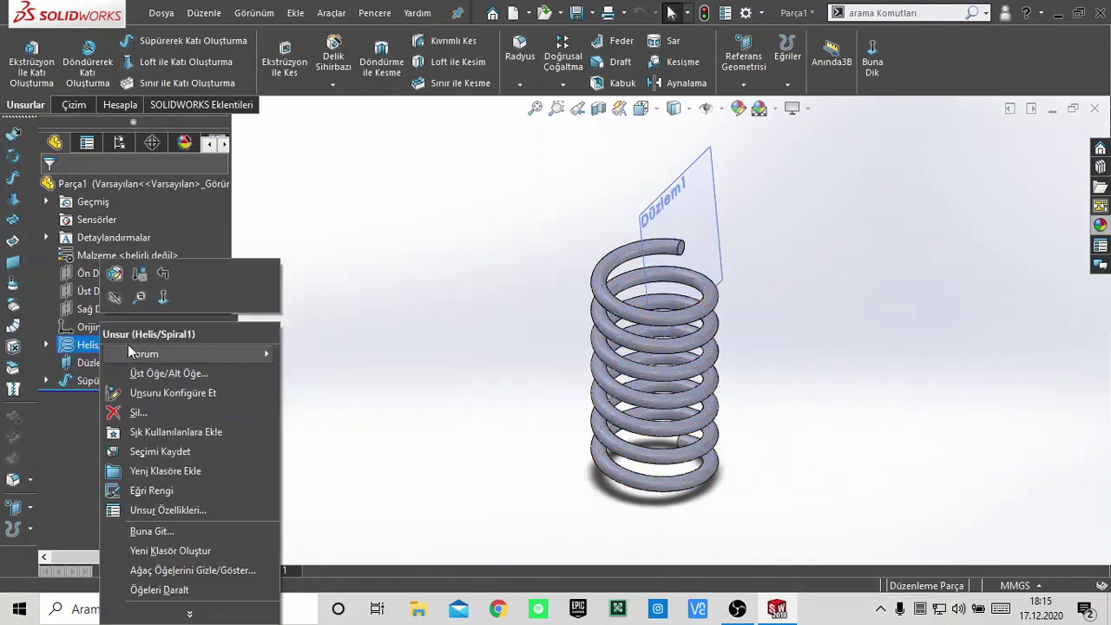
pyautogui.click(120, 296)
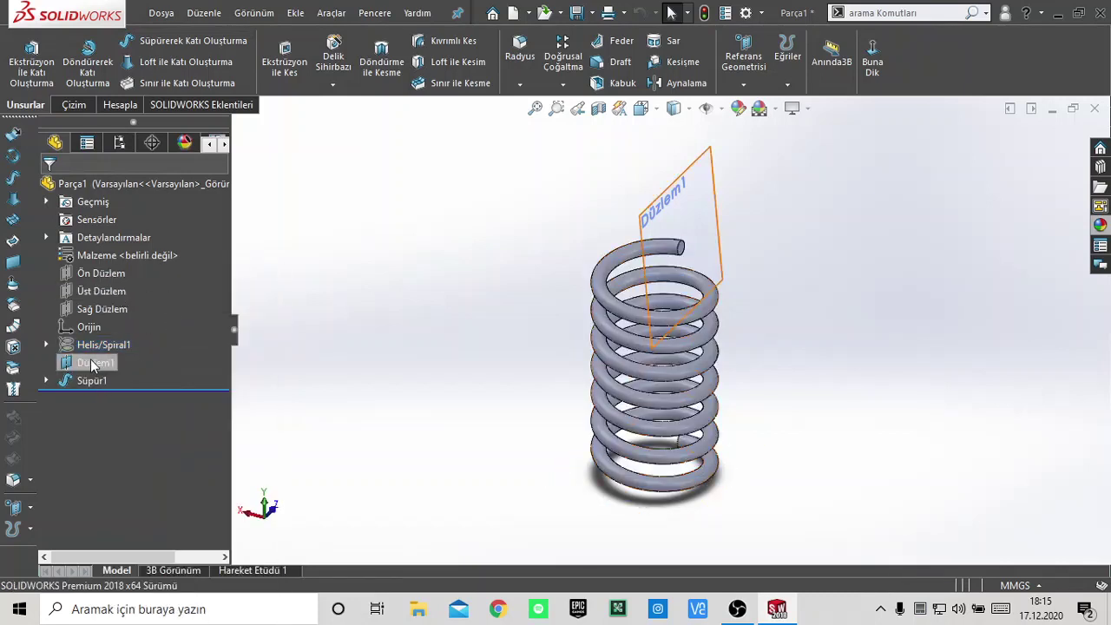
pyautogui.rightClick(96, 362)
pyautogui.click(129, 256)
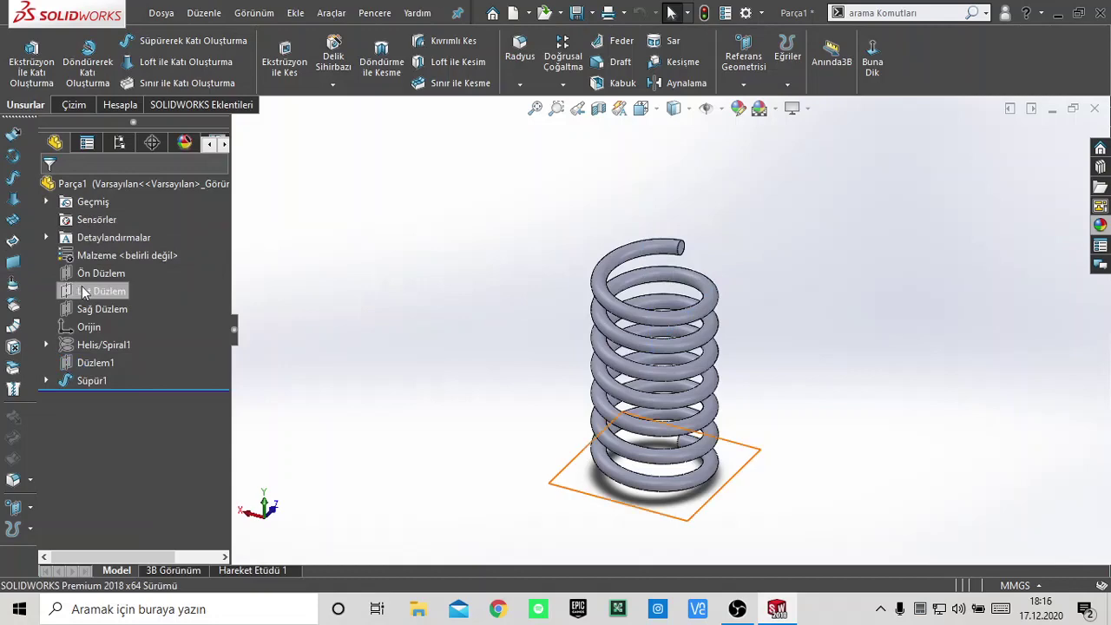
# View the Top Plane from below and open a new sketch on it.
pyautogui.click(84, 293)
pyautogui.click(169, 261)
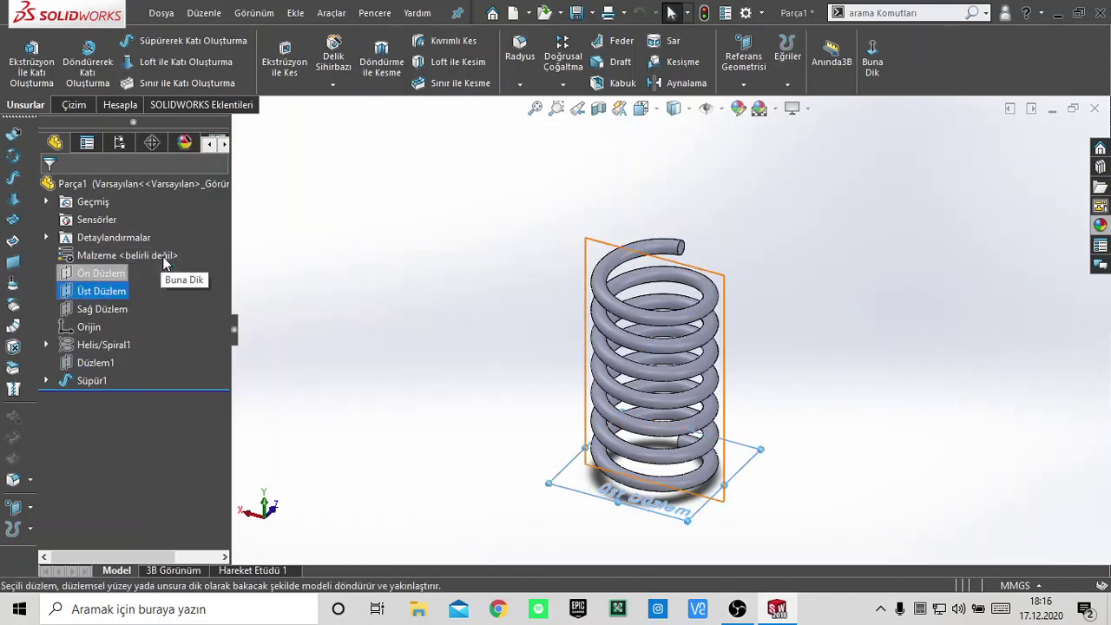
pyautogui.rightClick(146, 290)
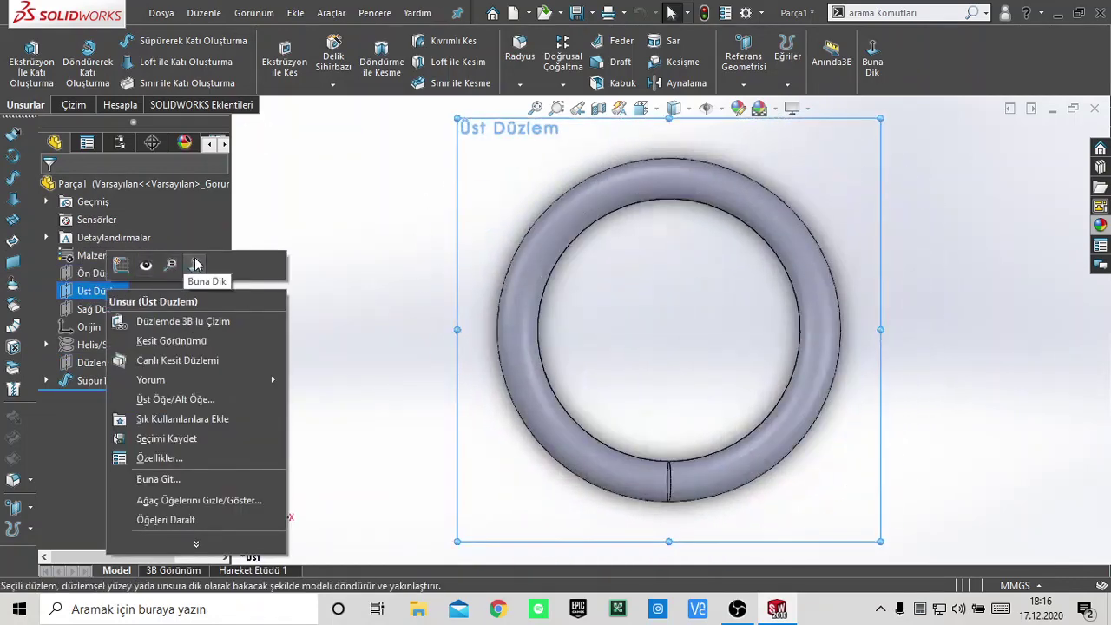
pyautogui.click(195, 260)
pyautogui.rightClick(111, 295)
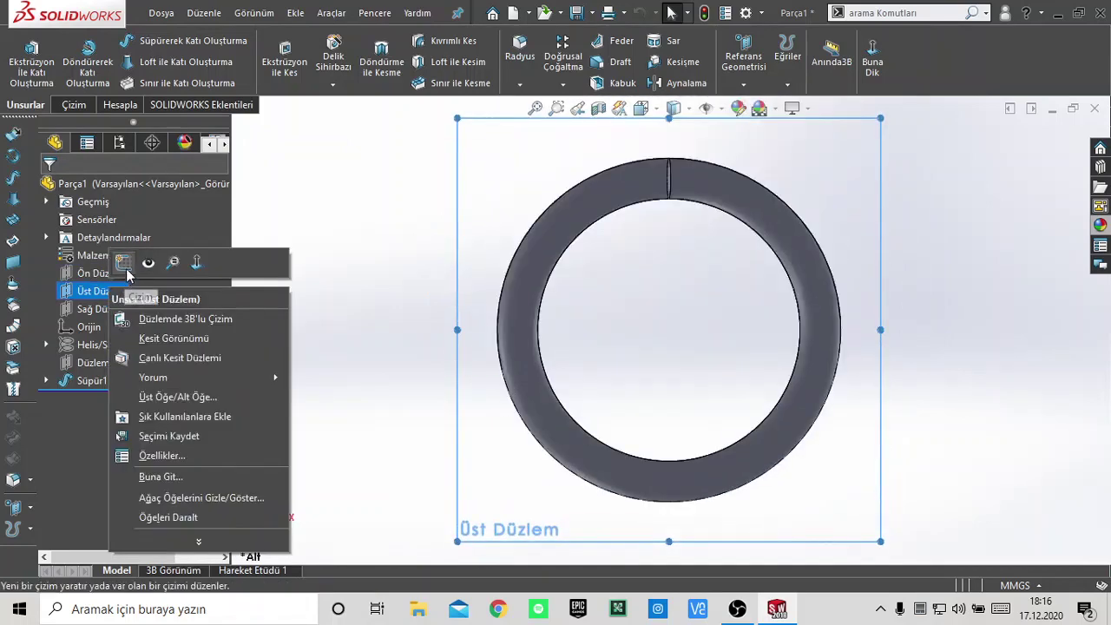
pyautogui.click(128, 262)
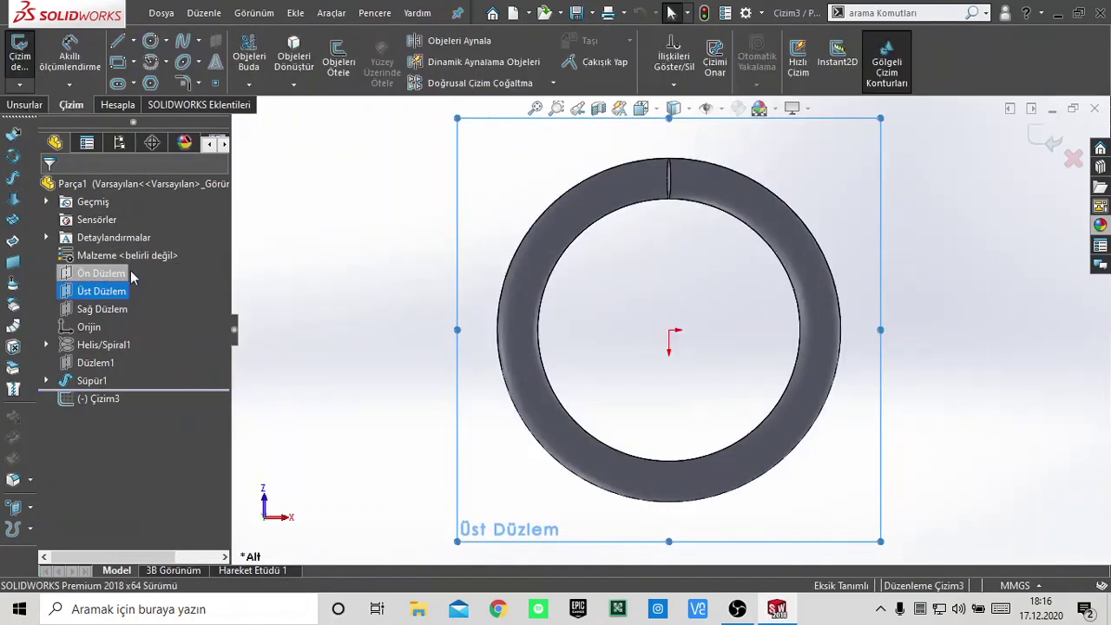
# Draw an origin-centred circle around the spring's base and dimension it to 90 mm diameter.
pyautogui.click(150, 43)
pyautogui.click(668, 330)
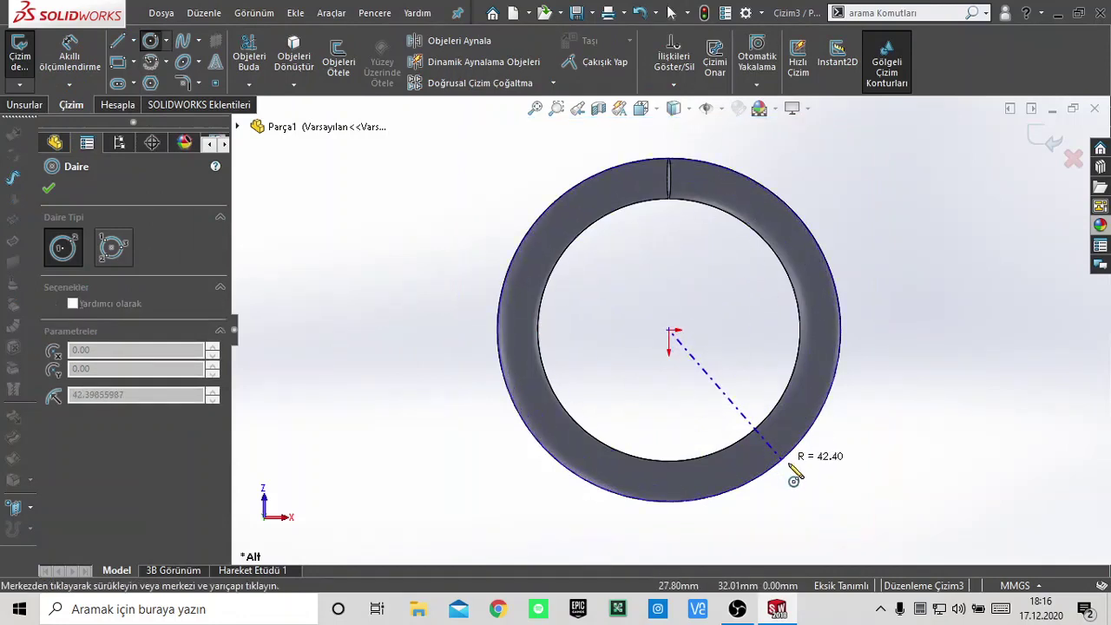
pyautogui.click(668, 541)
pyautogui.click(69, 50)
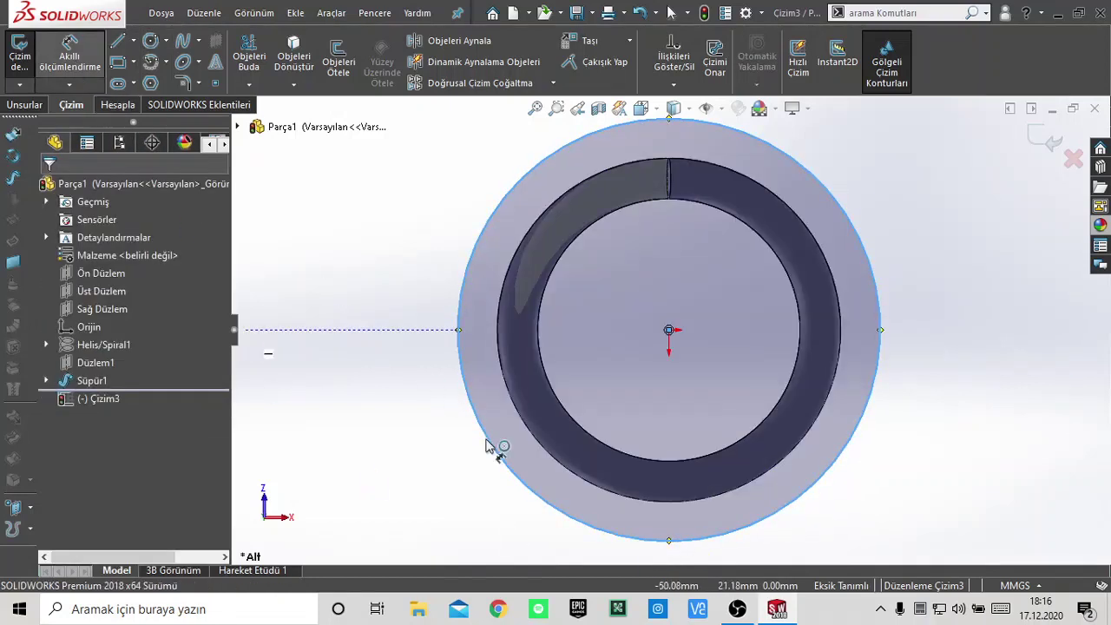
pyautogui.click(493, 455)
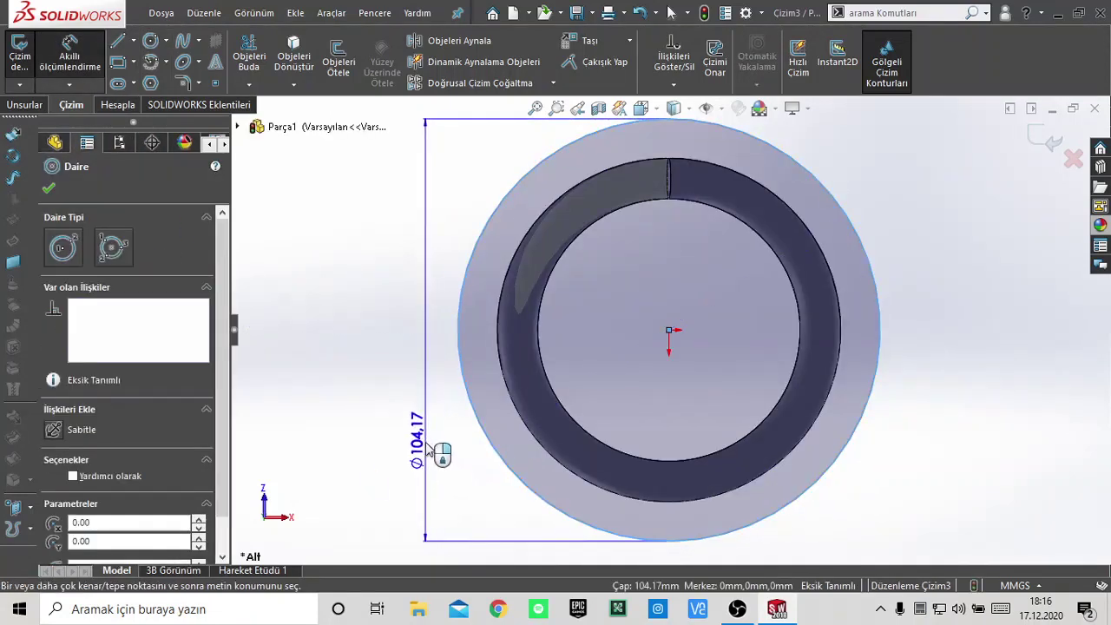
pyautogui.click(427, 448)
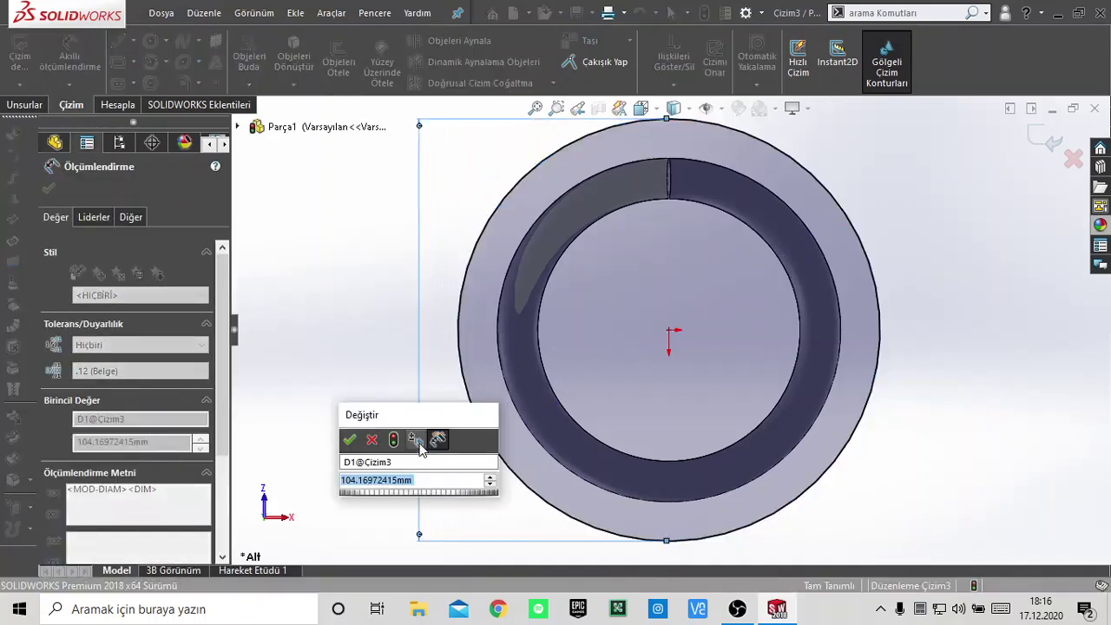
pyautogui.write('90')
pyautogui.press('Return')
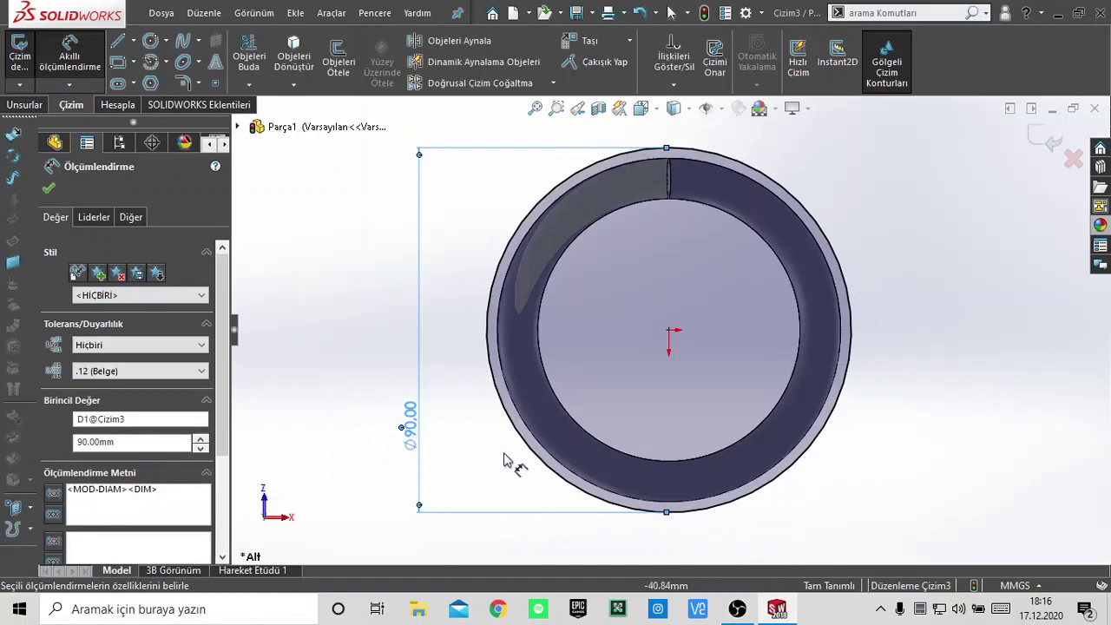
pyautogui.moveTo(483, 463); pyautogui.dragTo(91, 278, button='middle')
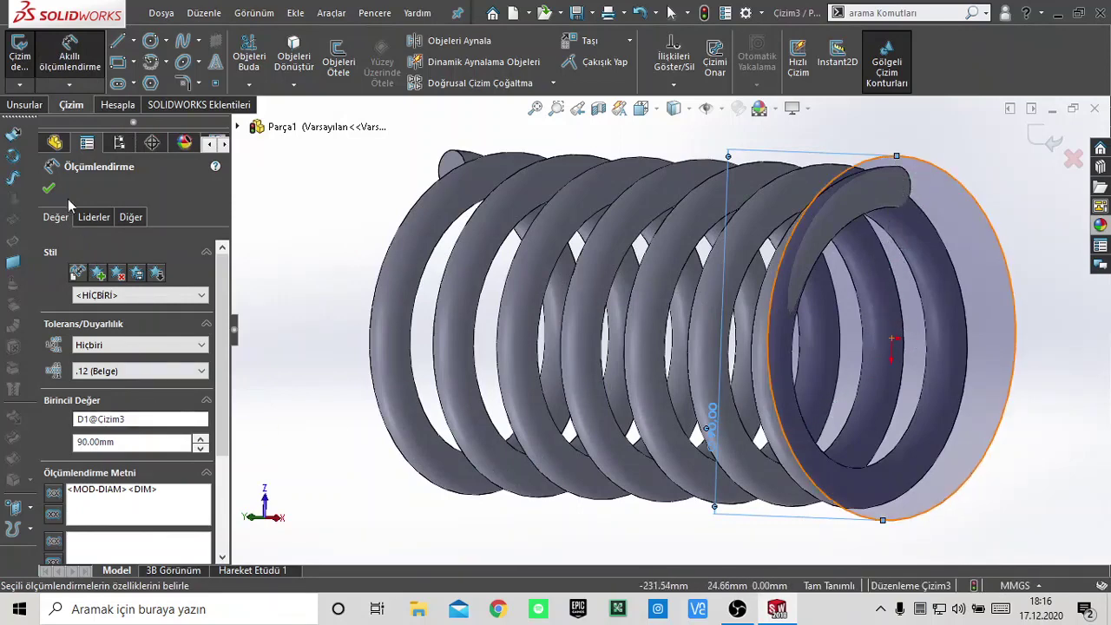
pyautogui.click(29, 105)
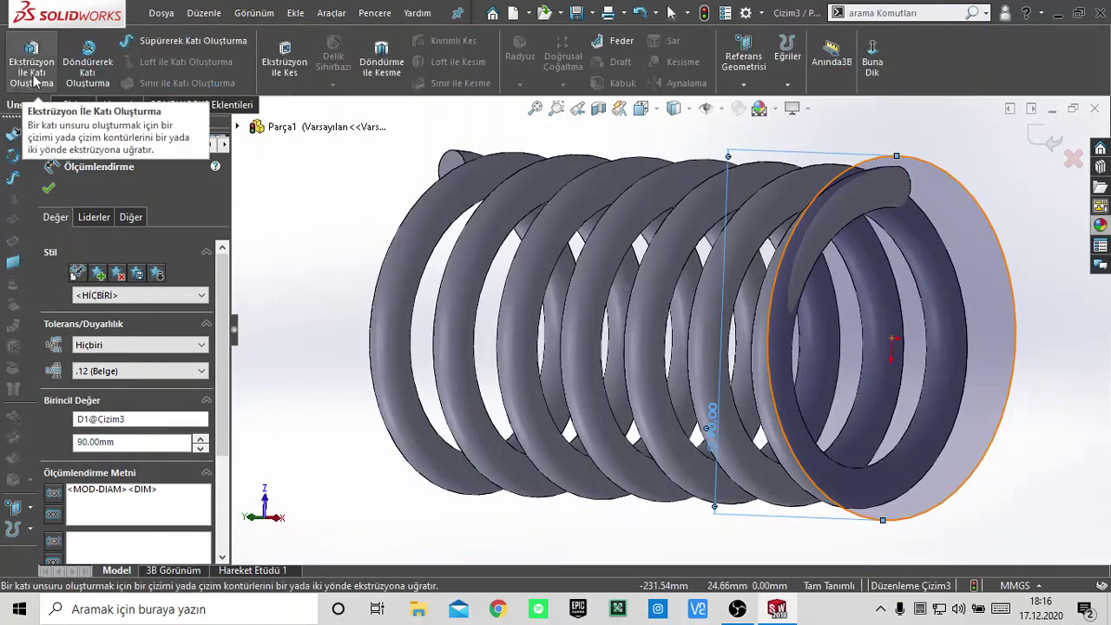
# Extrude the 90 mm circle 5 mm Blind into an end disc merged with the spring.
pyautogui.click(32, 70)
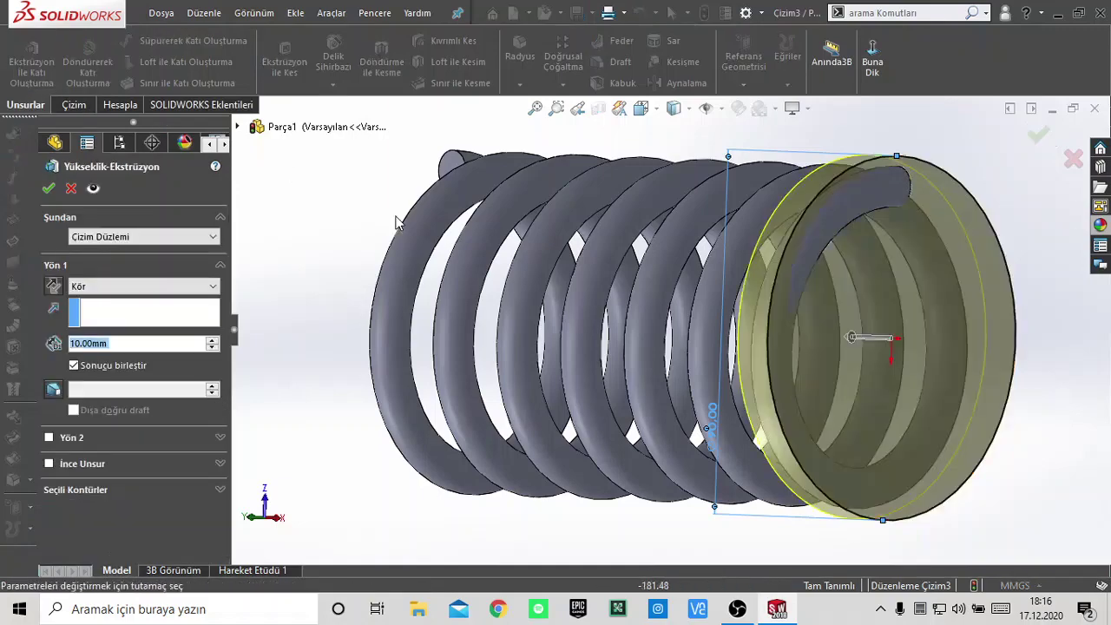
pyautogui.moveTo(560, 329); pyautogui.dragTo(585, 402, button='middle')
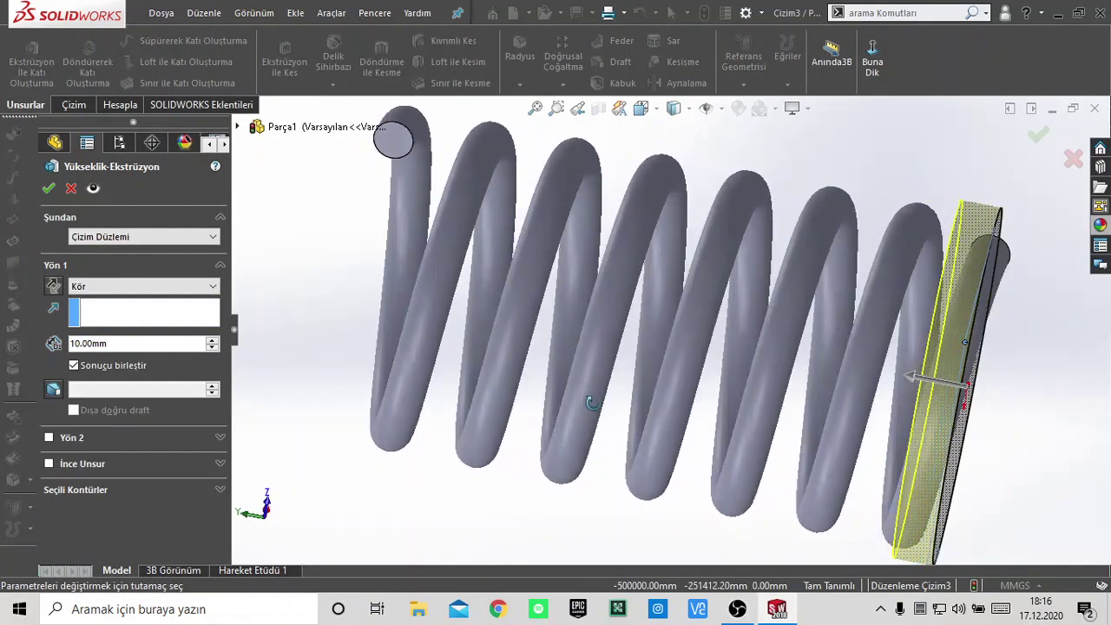
pyautogui.click(139, 343)
pyautogui.write('5')
pyautogui.press('Return')
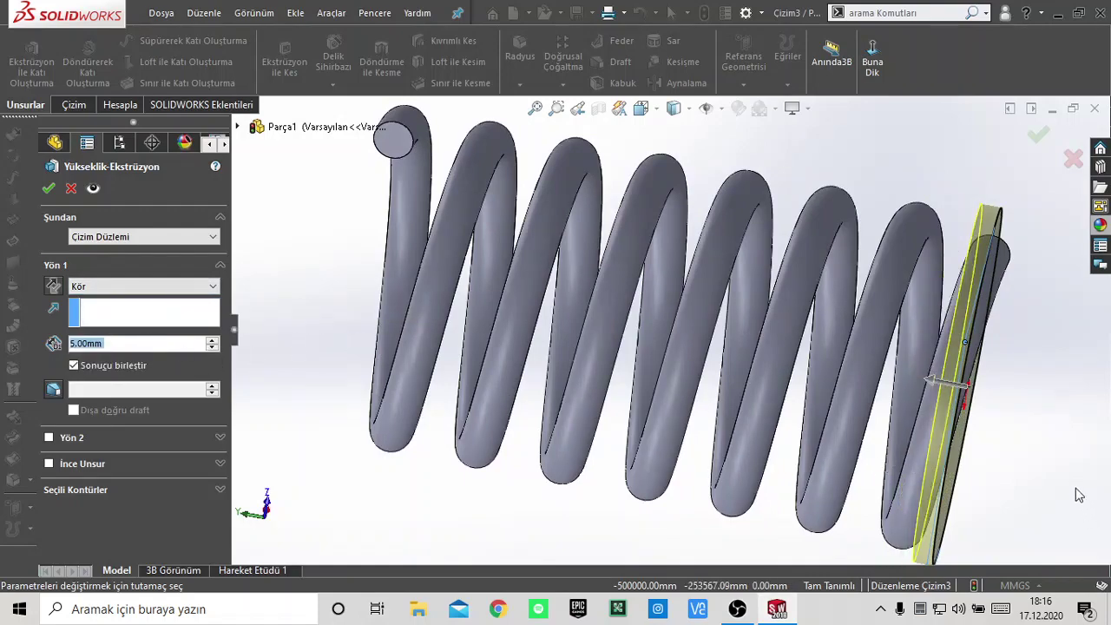
pyautogui.moveTo(1079, 495)
pyautogui.mouseDown(button='middle')
pyautogui.moveTo(972, 409)
pyautogui.moveTo(1055, 506)
pyautogui.moveTo(997, 390)
pyautogui.moveTo(1048, 286)
pyautogui.mouseUp(button='middle')
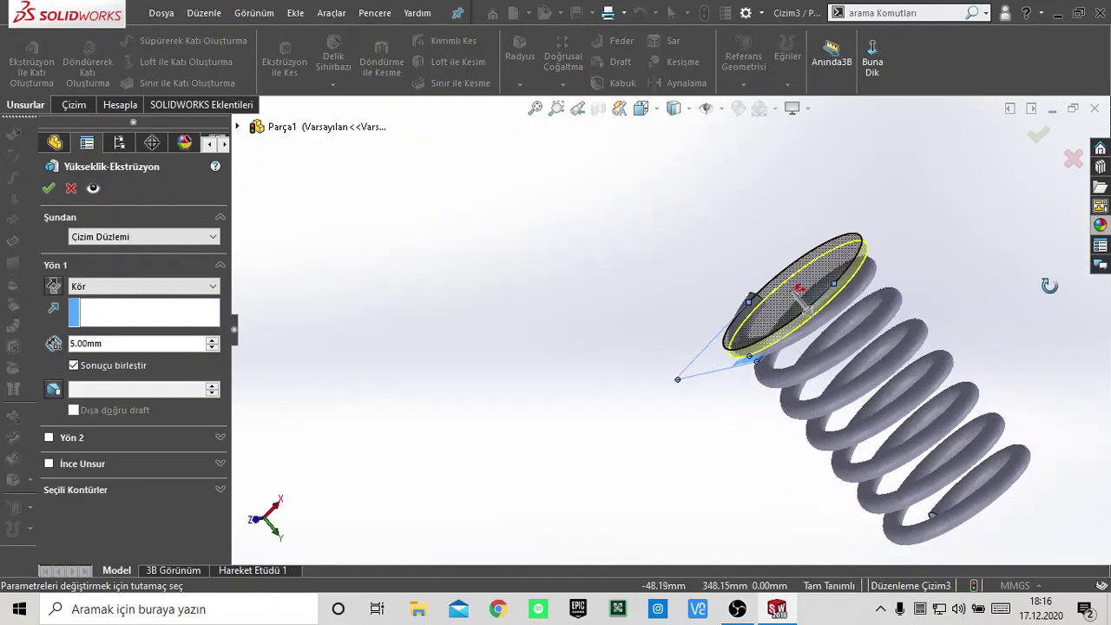
pyautogui.moveTo(708, 477)
pyautogui.mouseDown(button='middle')
pyautogui.moveTo(773, 495)
pyautogui.moveTo(779, 526)
pyautogui.moveTo(836, 413)
pyautogui.mouseUp(button='middle')
pyautogui.scroll(-3, 846, 375)
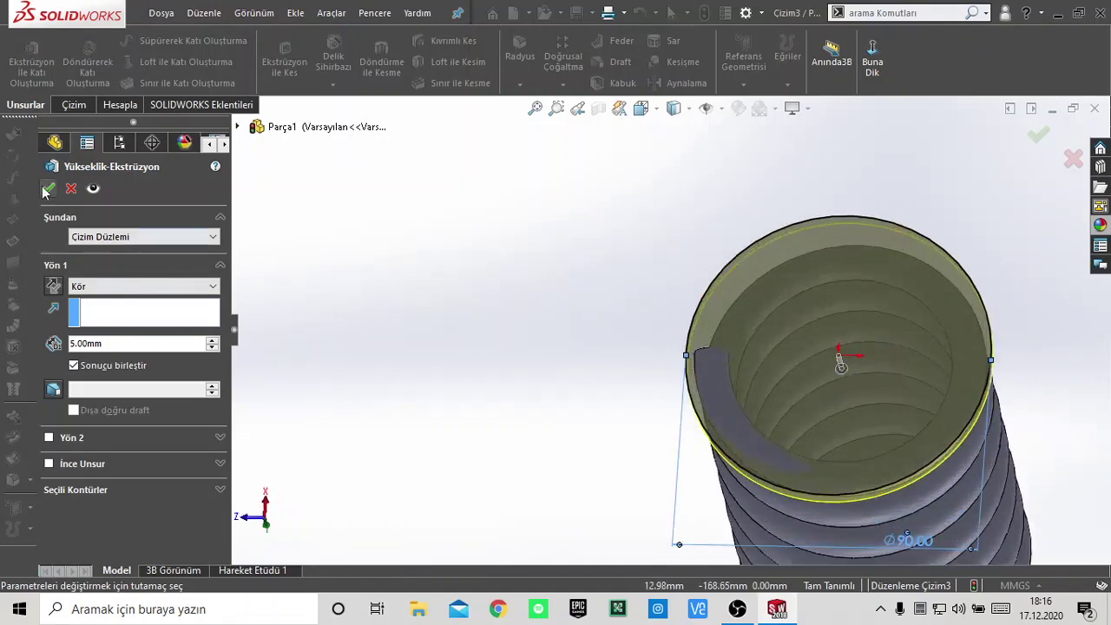
pyautogui.rightClick(840, 365)
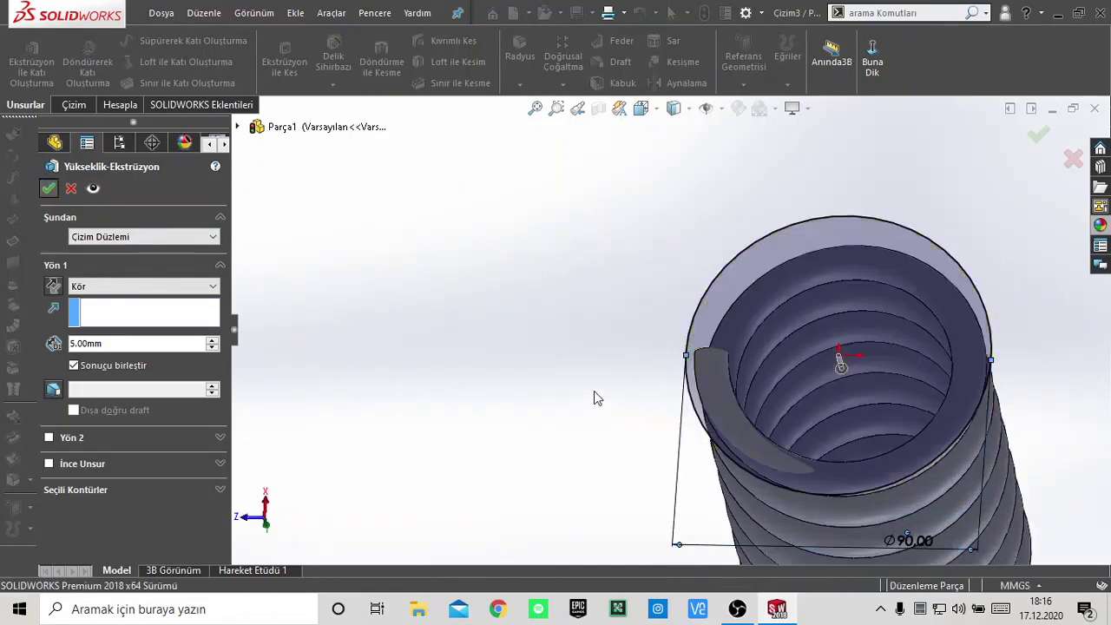
pyautogui.moveTo(589, 391)
pyautogui.mouseDown(button='middle')
pyautogui.moveTo(561, 405)
pyautogui.moveTo(550, 474)
pyautogui.moveTo(486, 428)
pyautogui.moveTo(484, 466)
pyautogui.mouseUp(button='middle')
pyautogui.scroll(3, 666, 331)
# Create plane Düzlem2 offset 150 mm from the Top Plane.
pyautogui.moveTo(1033, 395)
pyautogui.mouseDown(button='middle')
pyautogui.moveTo(1021, 352)
pyautogui.moveTo(1004, 376)
pyautogui.mouseUp(button='middle')
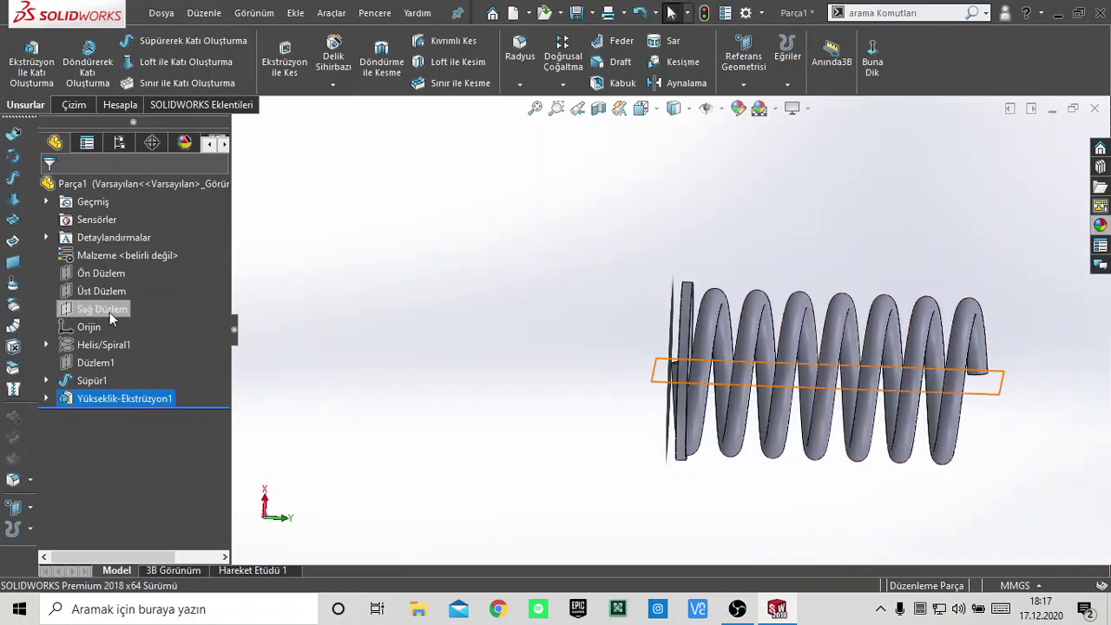
pyautogui.click(113, 294)
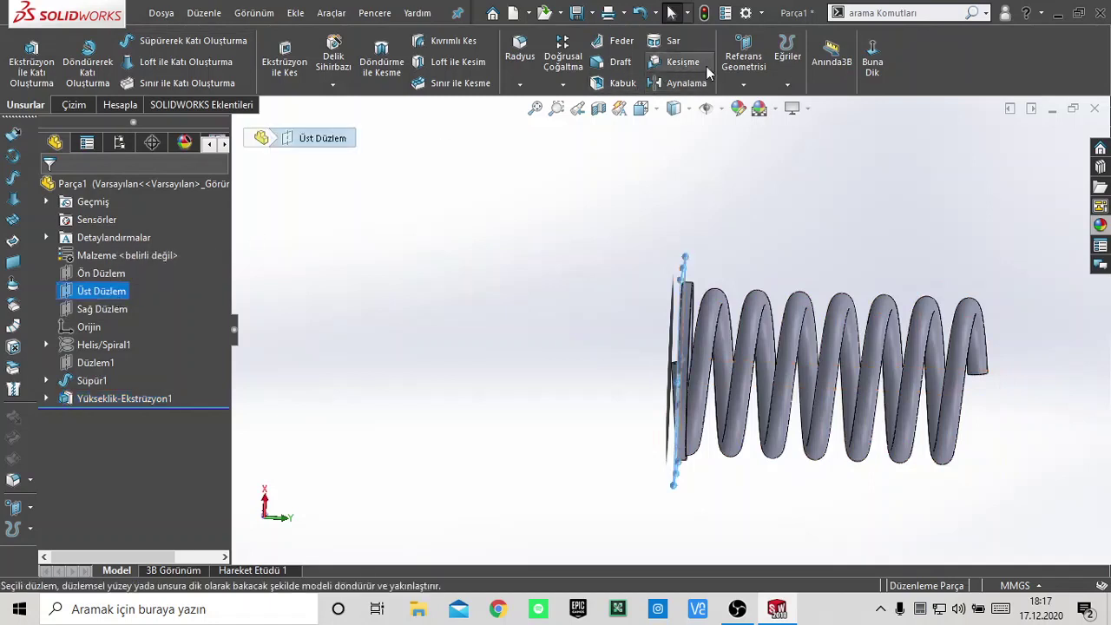
pyautogui.click(748, 83)
pyautogui.click(757, 105)
pyautogui.write('7')
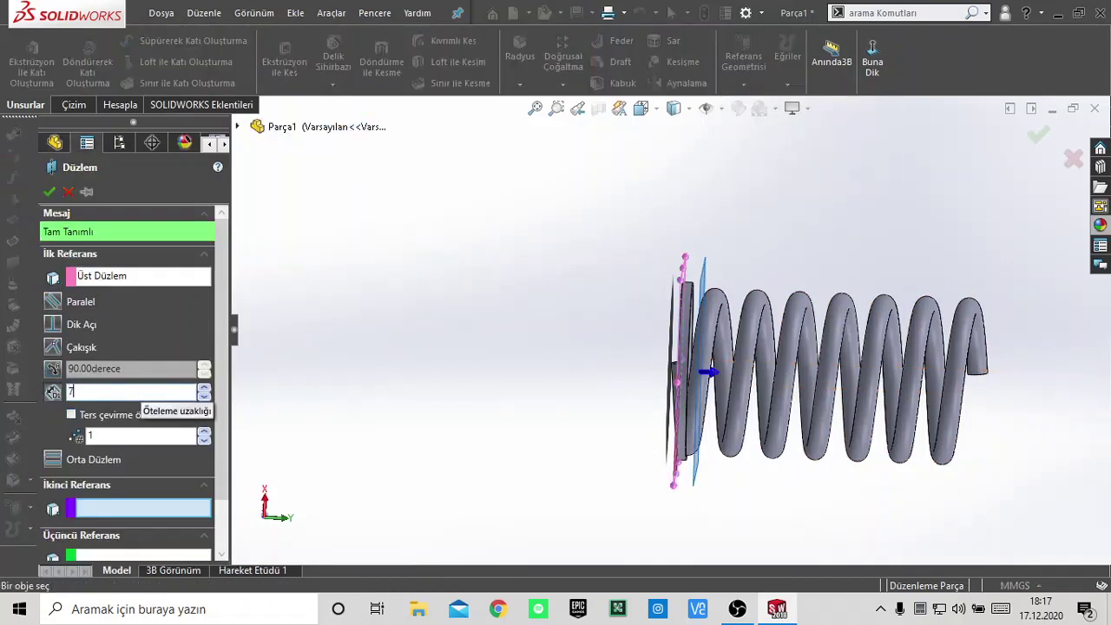
pyautogui.write('5')
pyautogui.press('Return')
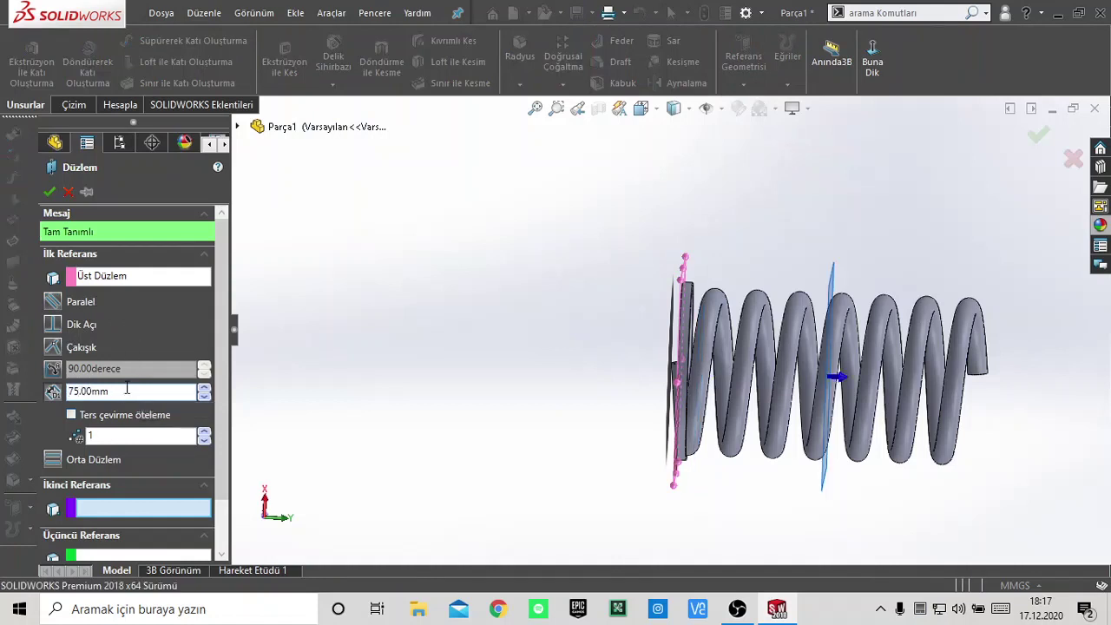
pyautogui.write('0')
pyautogui.press('Return')
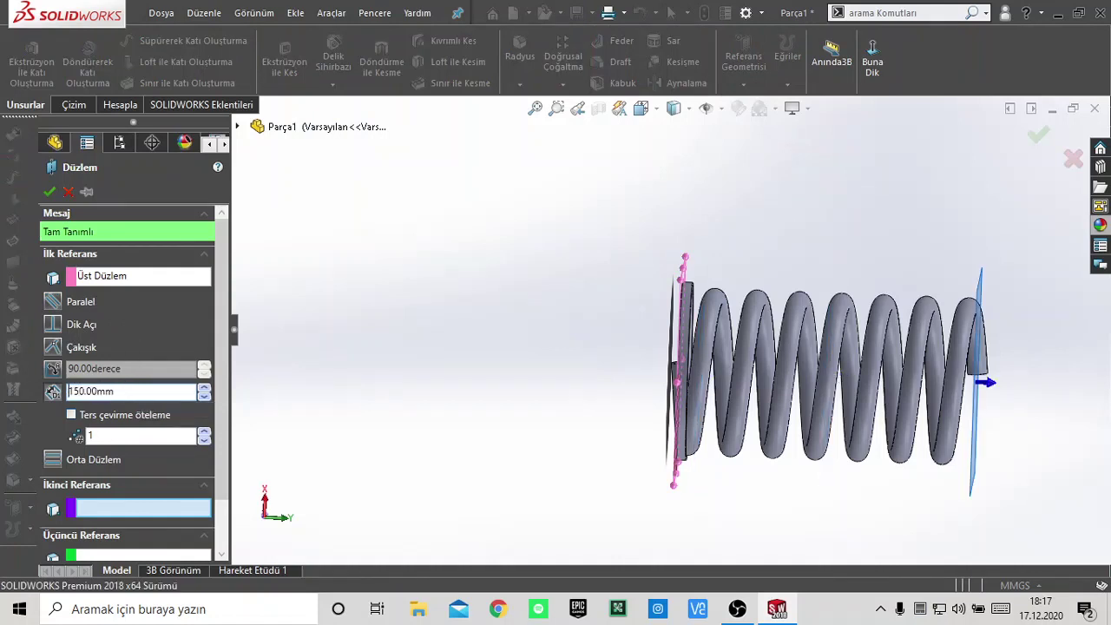
pyautogui.click(49, 192)
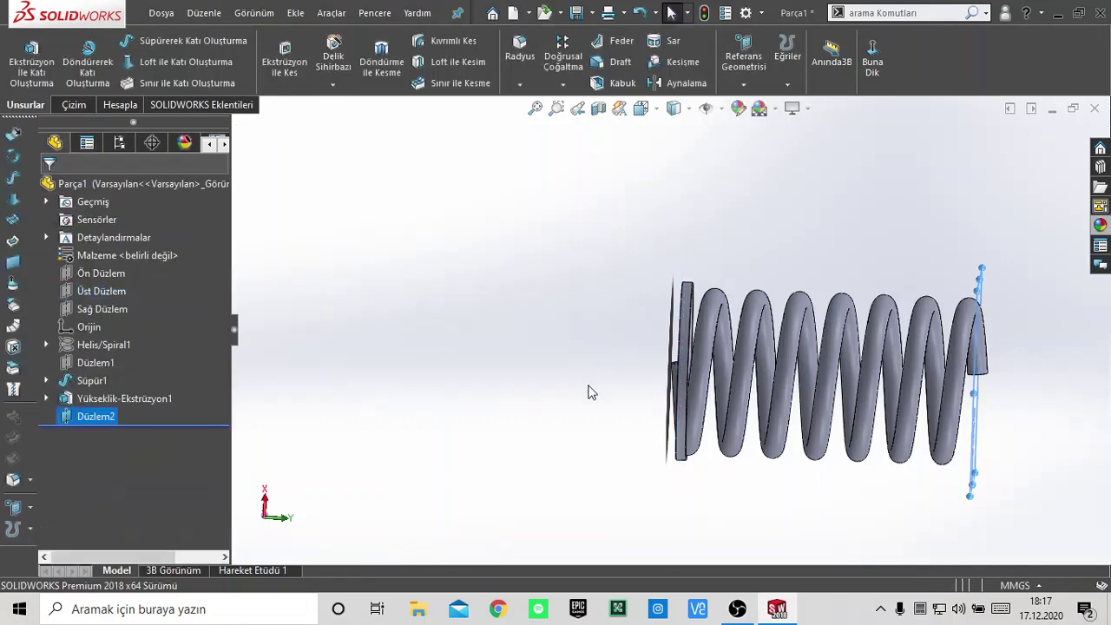
# Turn the view normal to Düzlem2.
pyautogui.moveTo(1059, 434)
pyautogui.mouseDown(button='middle')
pyautogui.moveTo(992, 428)
pyautogui.moveTo(933, 450)
pyautogui.mouseUp(button='middle')
pyautogui.rightClick(95, 417)
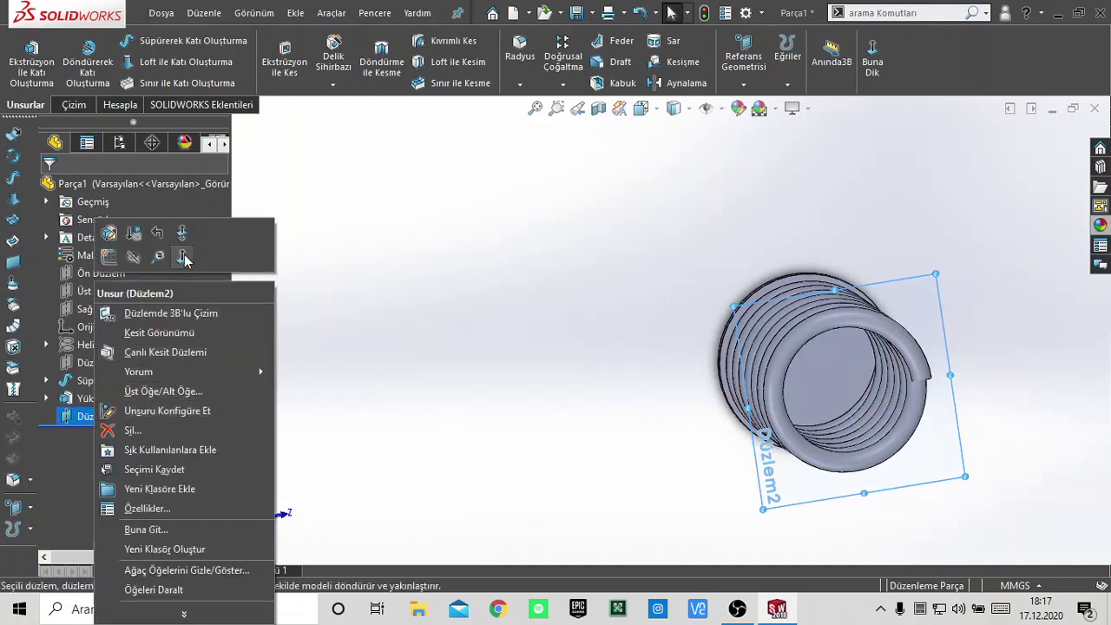
pyautogui.click(184, 254)
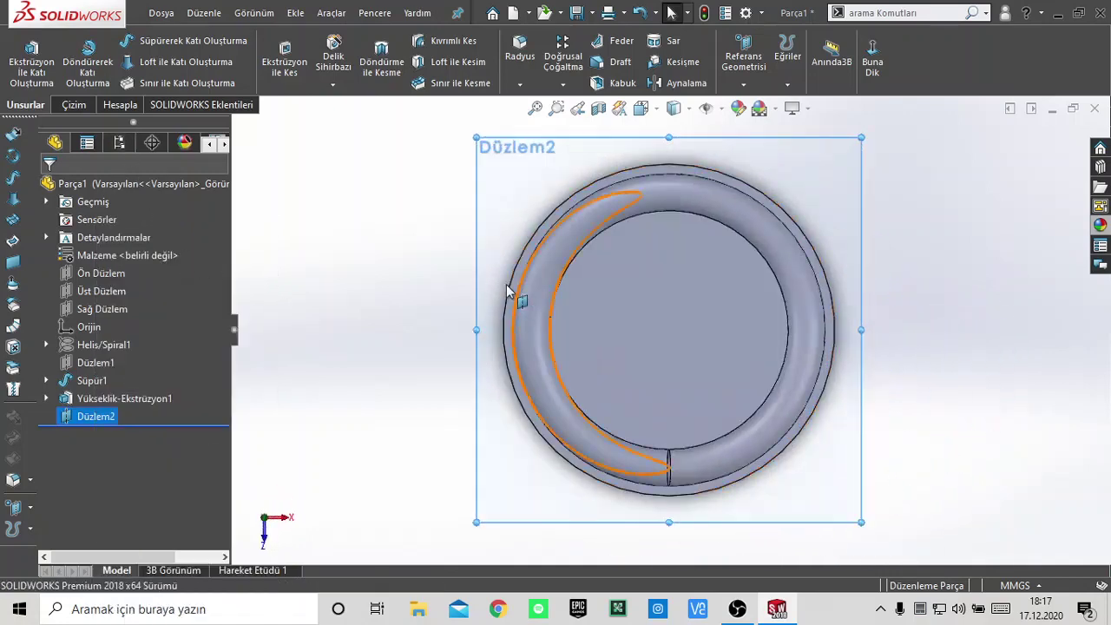
pyautogui.click(74, 105)
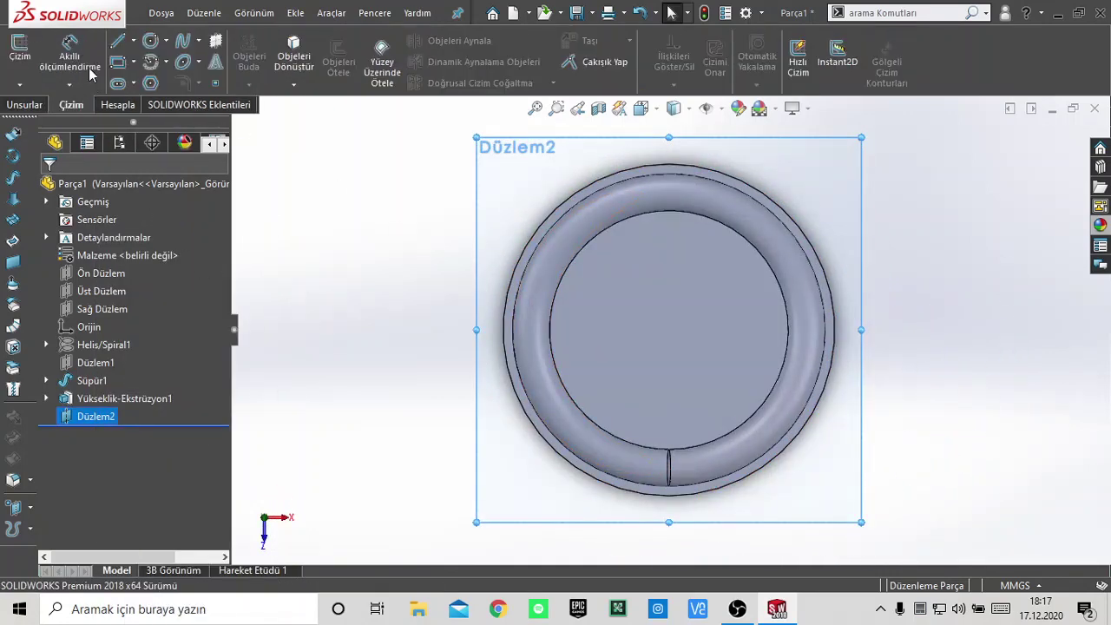
# Draw a circle centred on the origin on Düzlem2.
pyautogui.click(150, 41)
pyautogui.click(668, 330)
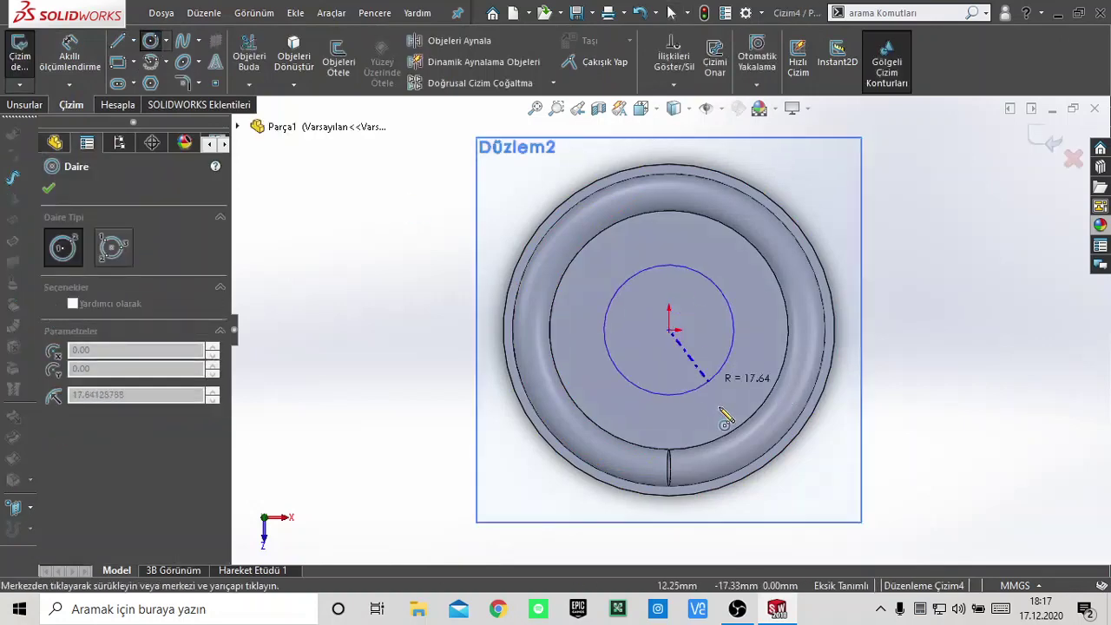
pyautogui.click(740, 496)
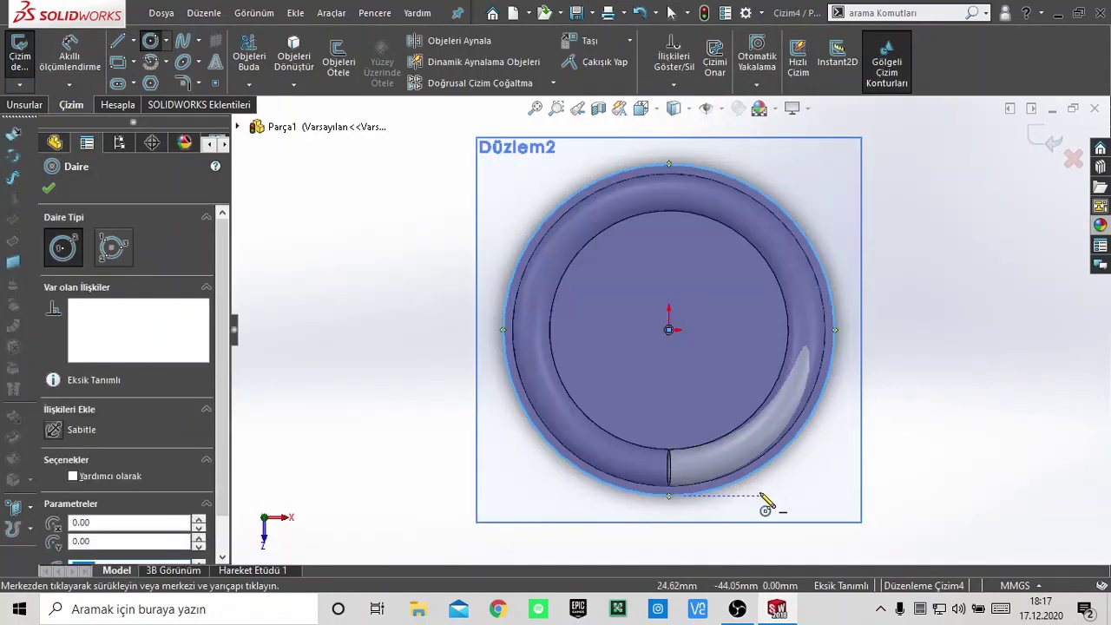
pyautogui.rightClick(760, 456)
pyautogui.click(781, 467)
# Dimension the circle's diameter to 90 mm.
pyautogui.click(69, 53)
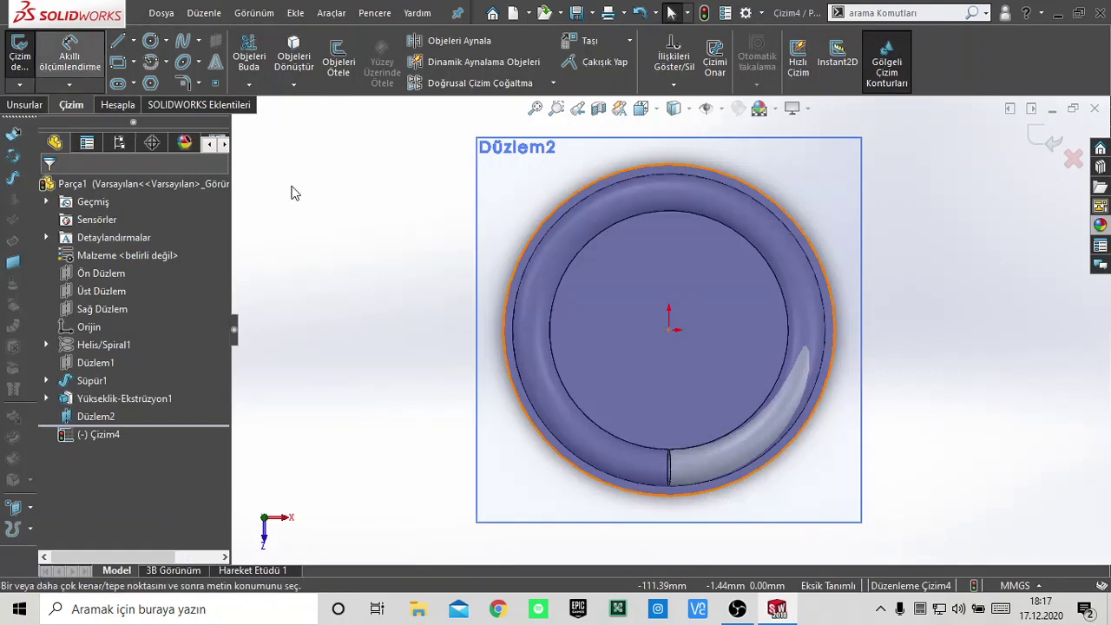
pyautogui.click(515, 392)
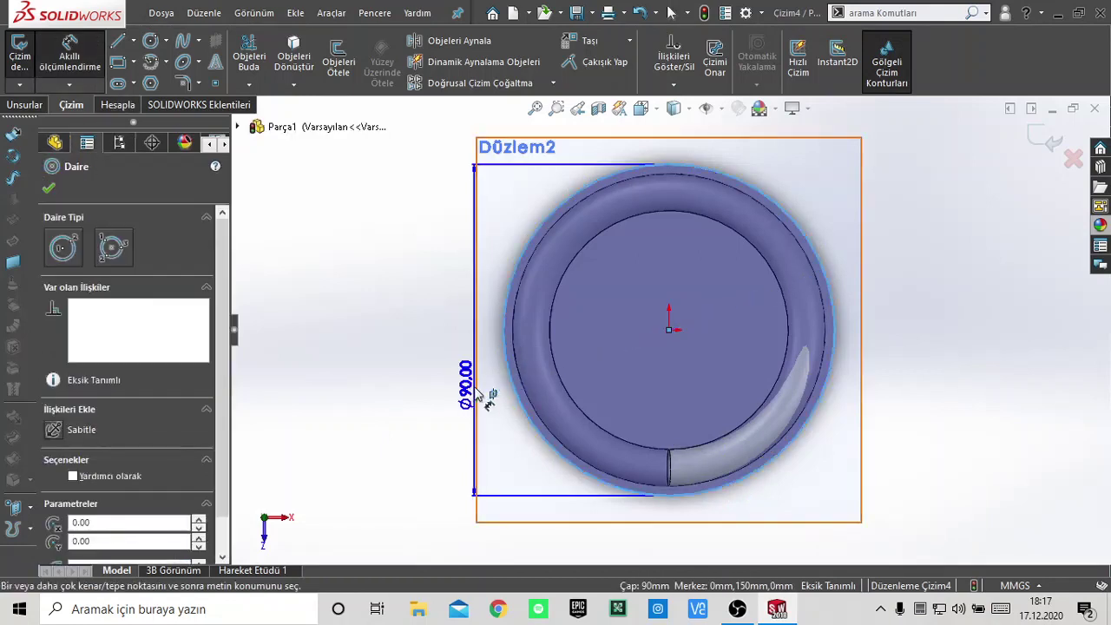
pyautogui.click(408, 388)
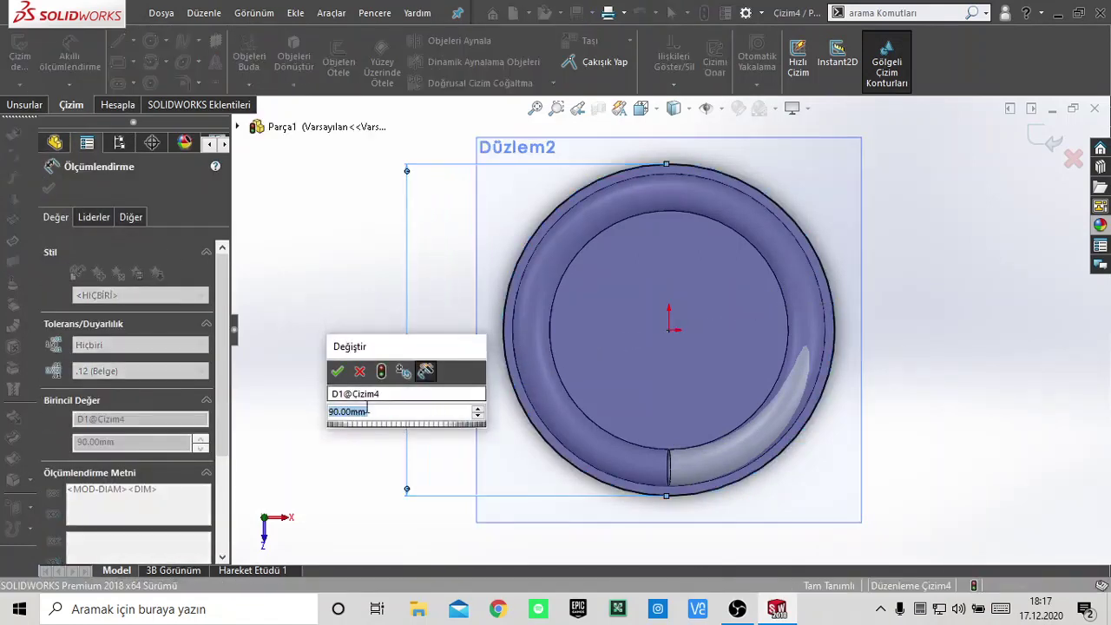
pyautogui.click(337, 372)
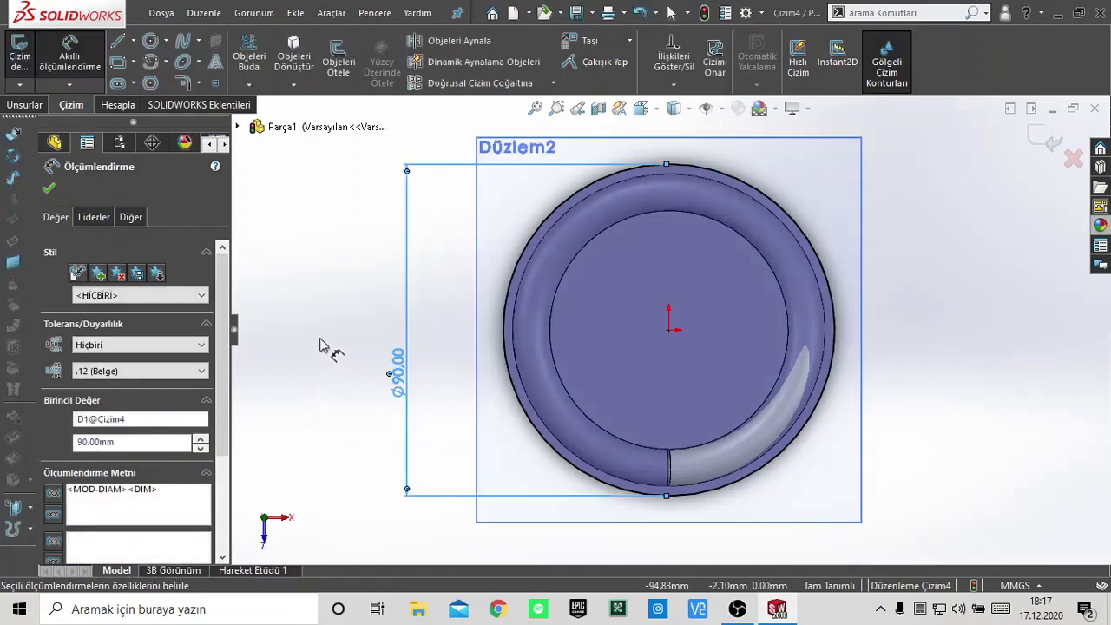
pyautogui.click(48, 189)
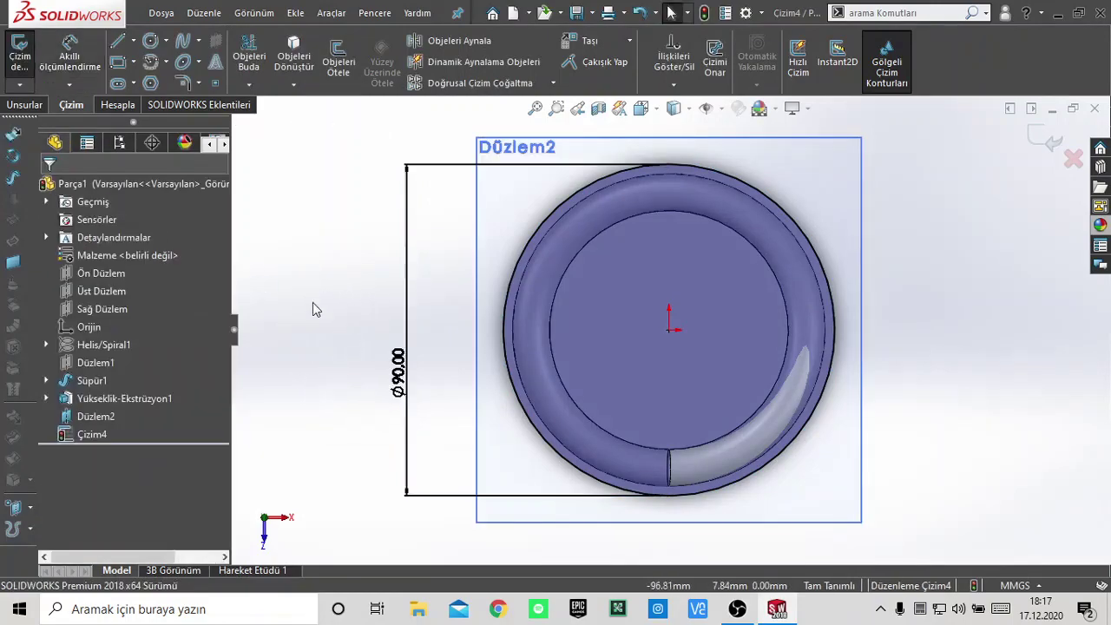
pyautogui.moveTo(313, 302)
pyautogui.mouseDown(button='middle')
pyautogui.moveTo(344, 312)
pyautogui.moveTo(268, 275)
pyautogui.mouseUp(button='middle')
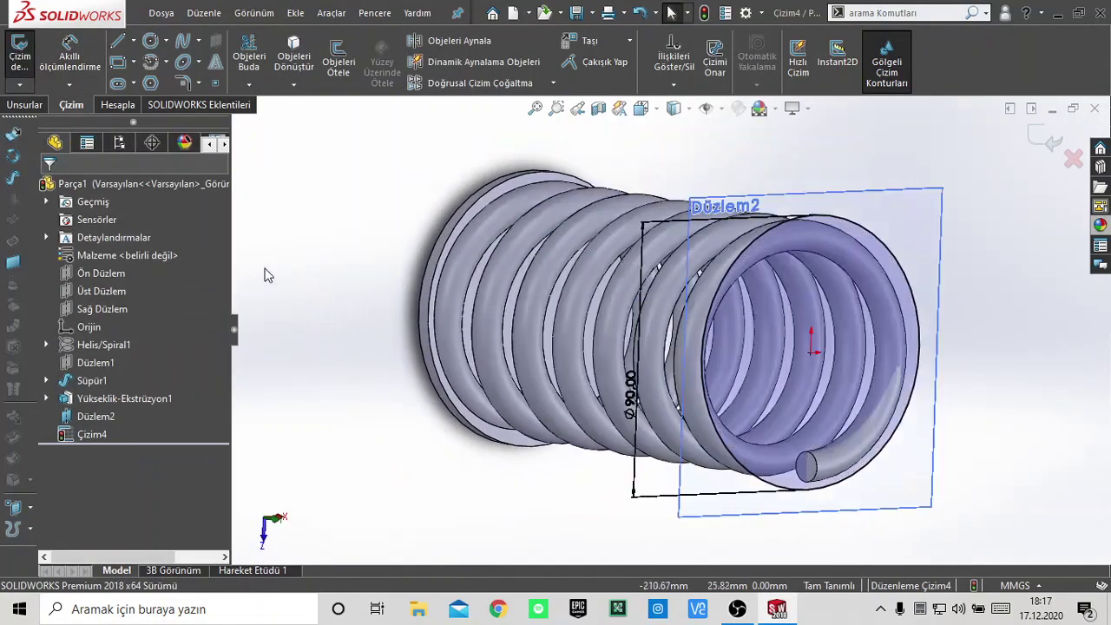
# Extrude Çizim4 into a 5 mm disc, reversed toward the coil.
pyautogui.click(18, 104)
pyautogui.click(35, 76)
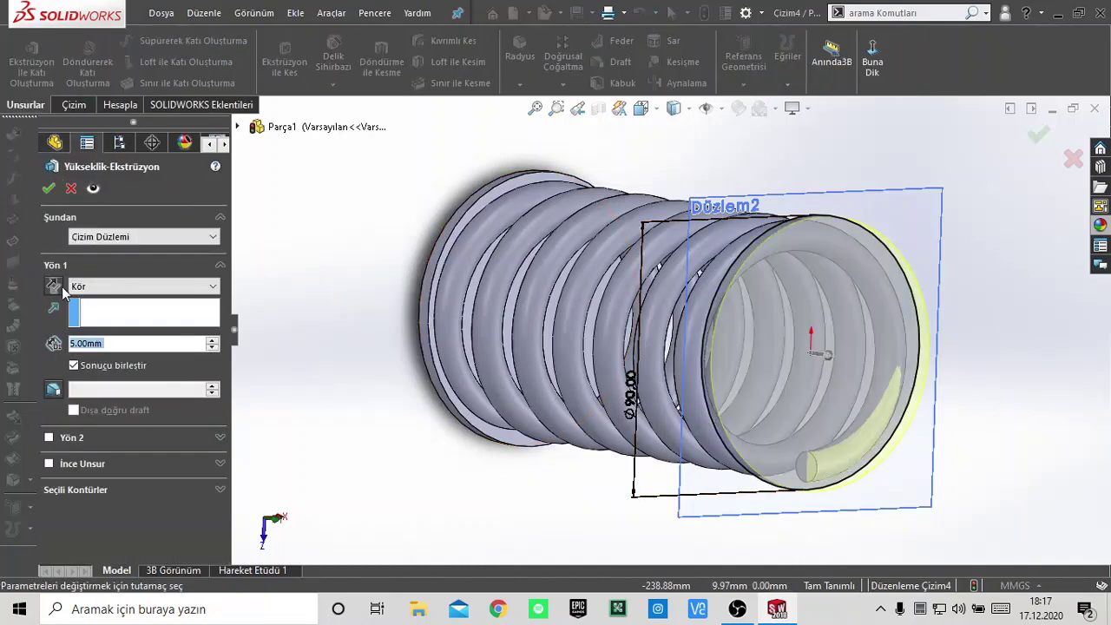
pyautogui.moveTo(473, 368); pyautogui.dragTo(321, 311, button='middle')
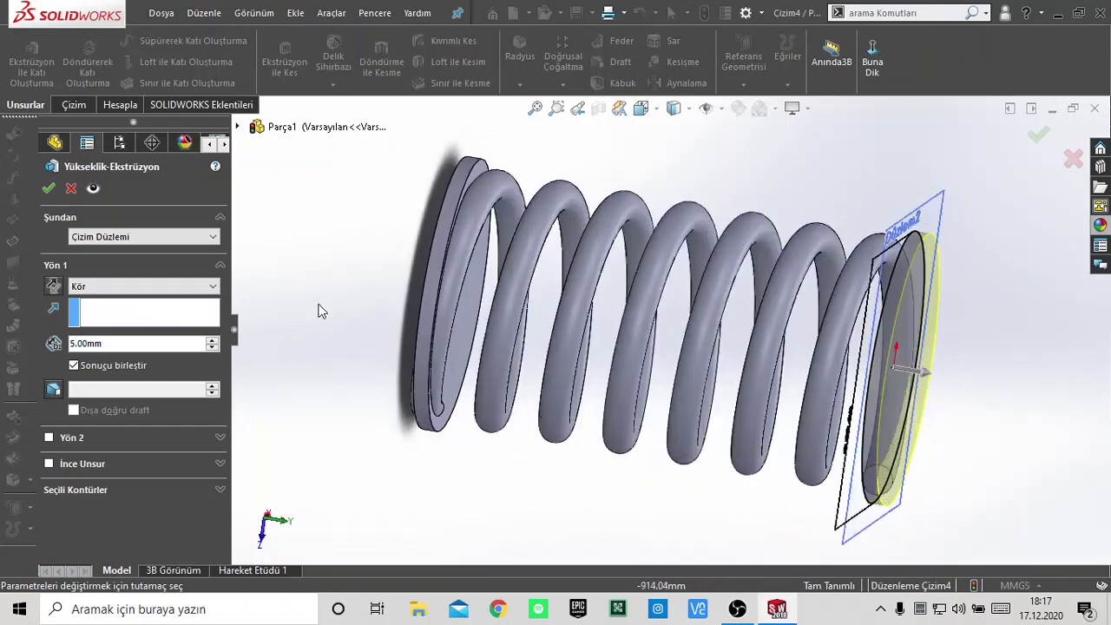
pyautogui.click(54, 286)
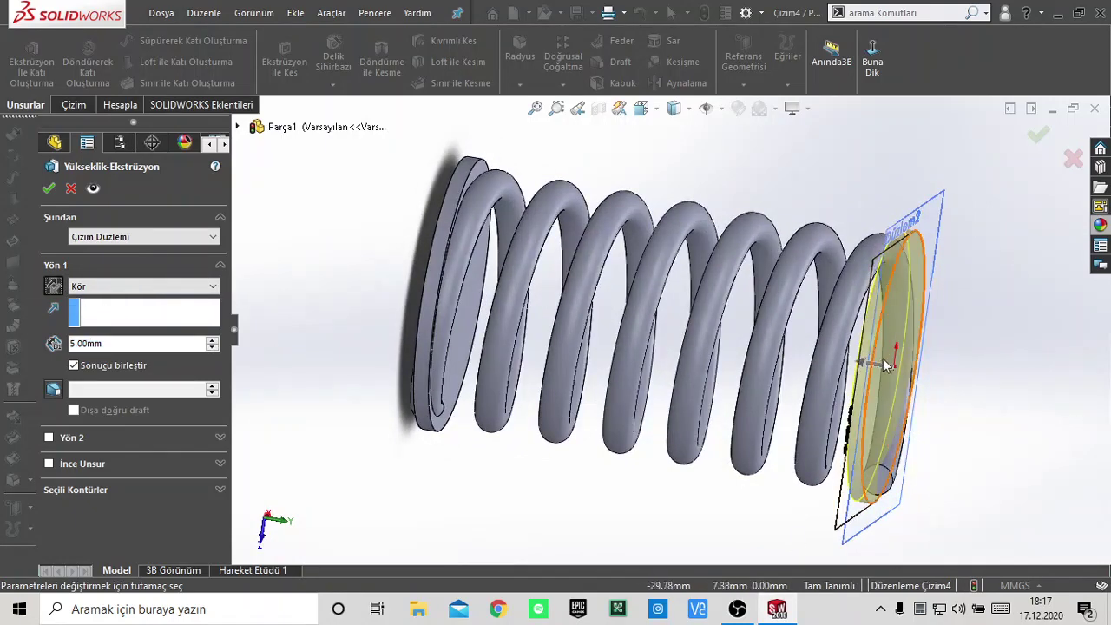
pyautogui.click(52, 189)
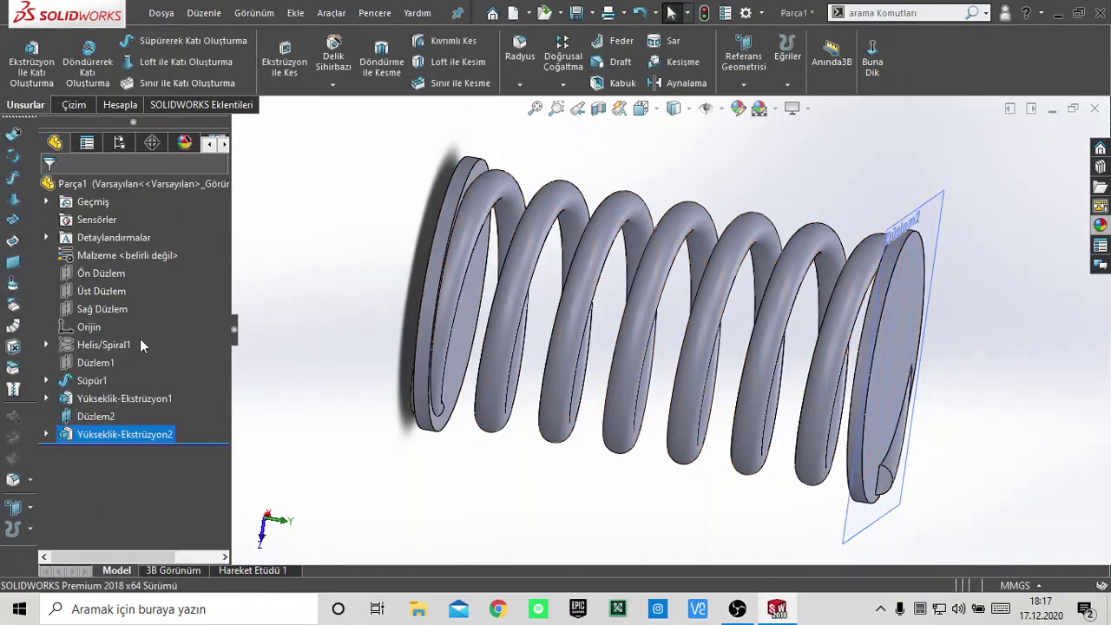
# Hide Düzlem2 and orbit the spring nearly upright.
pyautogui.moveTo(954, 390); pyautogui.dragTo(205, 334, button='middle')
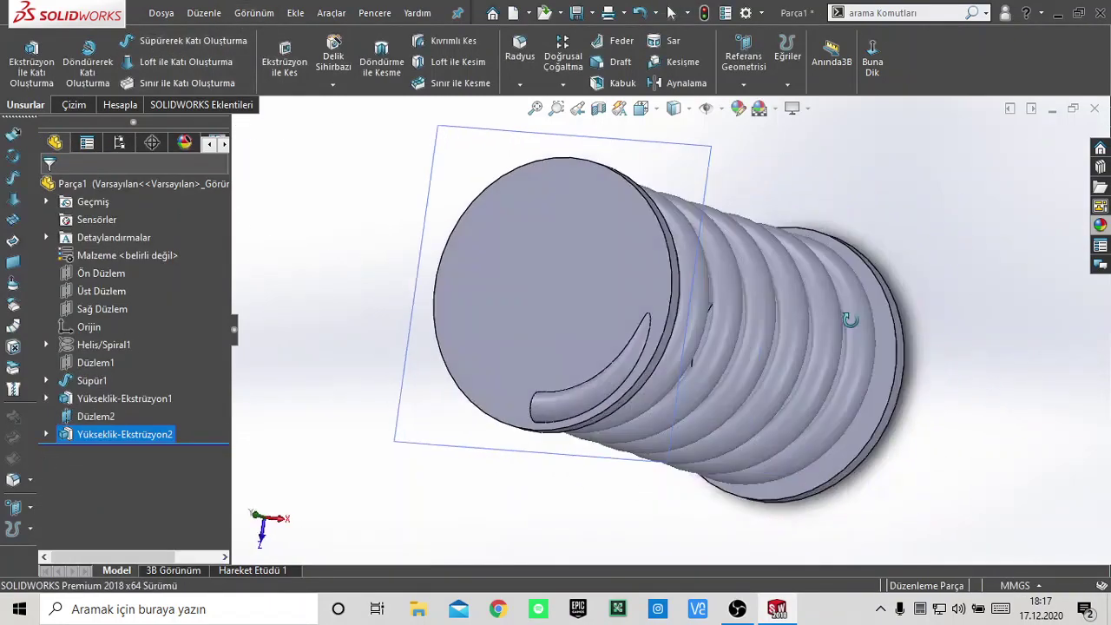
pyautogui.rightClick(111, 421)
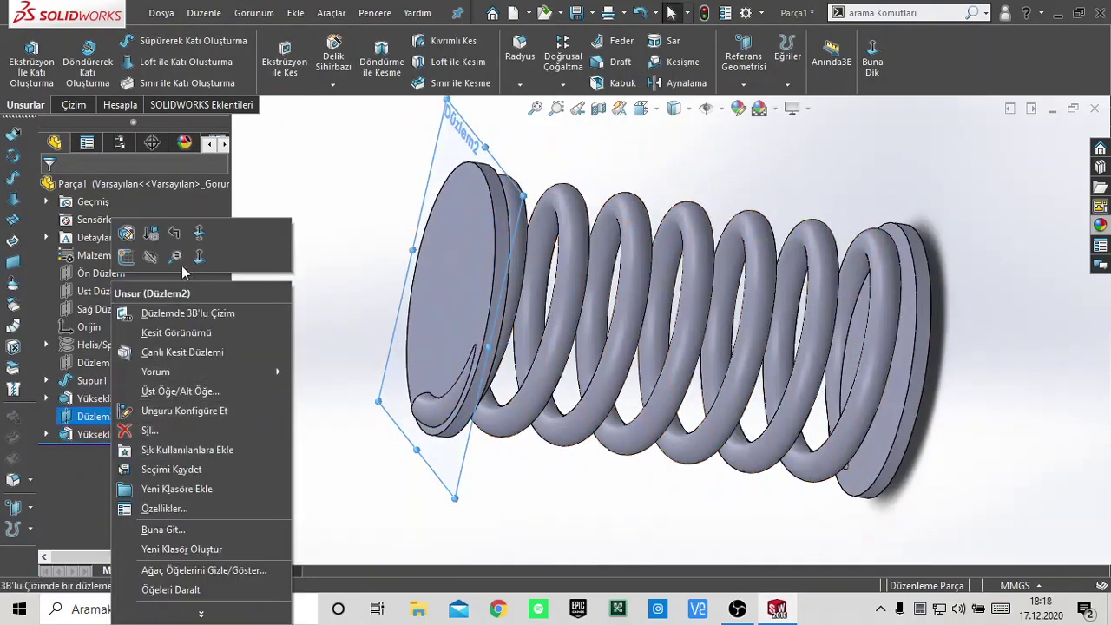
pyautogui.click(151, 256)
pyautogui.scroll(5, 781, 347)
pyautogui.moveTo(904, 355)
pyautogui.mouseDown(button='middle')
pyautogui.moveTo(859, 302)
pyautogui.moveTo(904, 347)
pyautogui.moveTo(765, 414)
pyautogui.moveTo(613, 254)
pyautogui.mouseUp(button='middle')
pyautogui.moveTo(901, 371)
pyautogui.mouseDown(button='middle')
pyautogui.moveTo(784, 272)
pyautogui.moveTo(783, 203)
pyautogui.moveTo(792, 255)
pyautogui.mouseUp(button='middle')
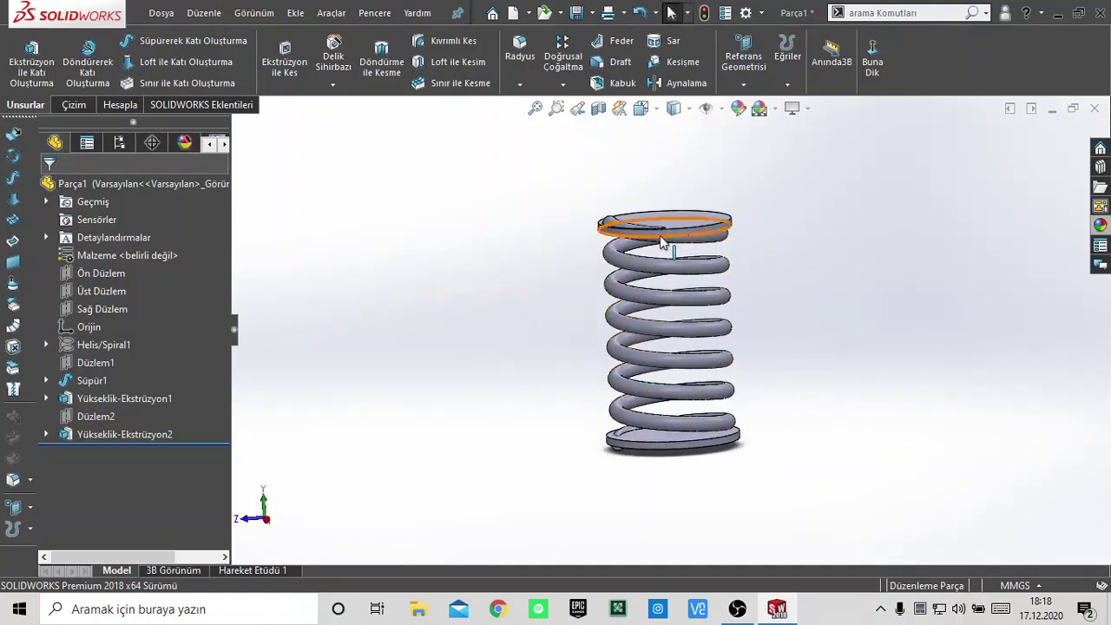
# Create a surface cut using Düzlem2 as the cutting surface.
pyautogui.click(294, 13)
pyautogui.moveTo(365, 71)
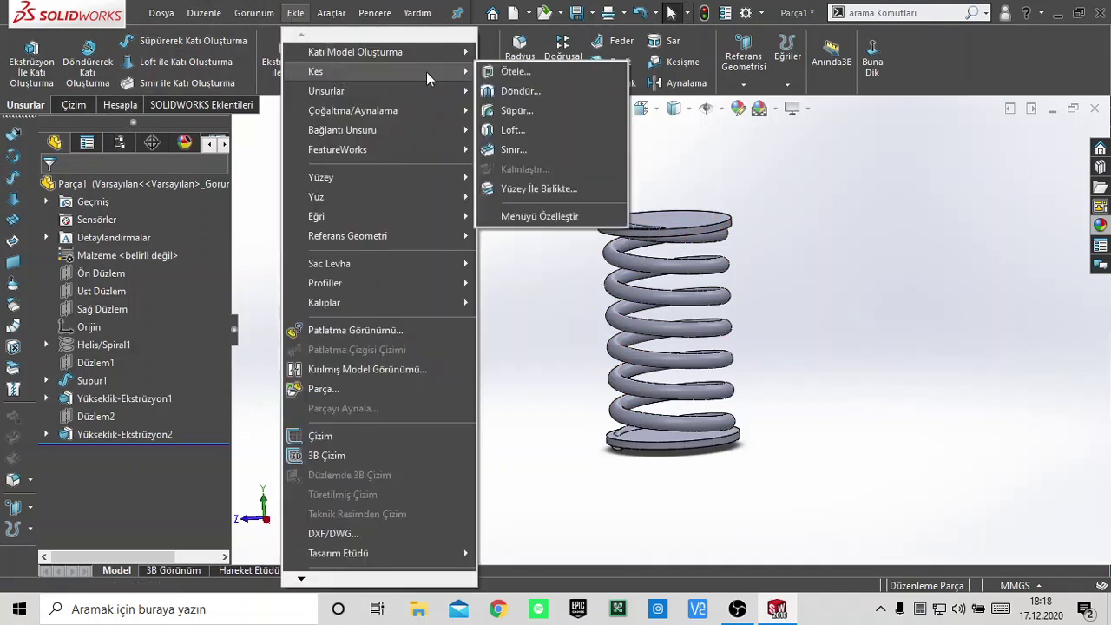
pyautogui.click(489, 188)
pyautogui.moveTo(694, 158); pyautogui.dragTo(666, 291, button='middle')
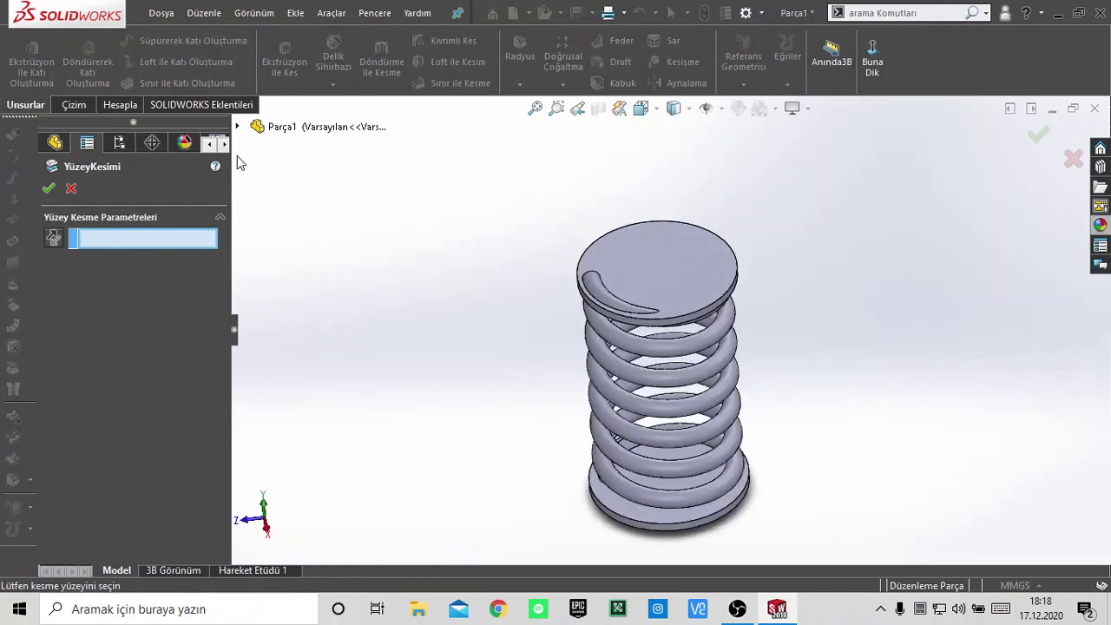
pyautogui.click(237, 127)
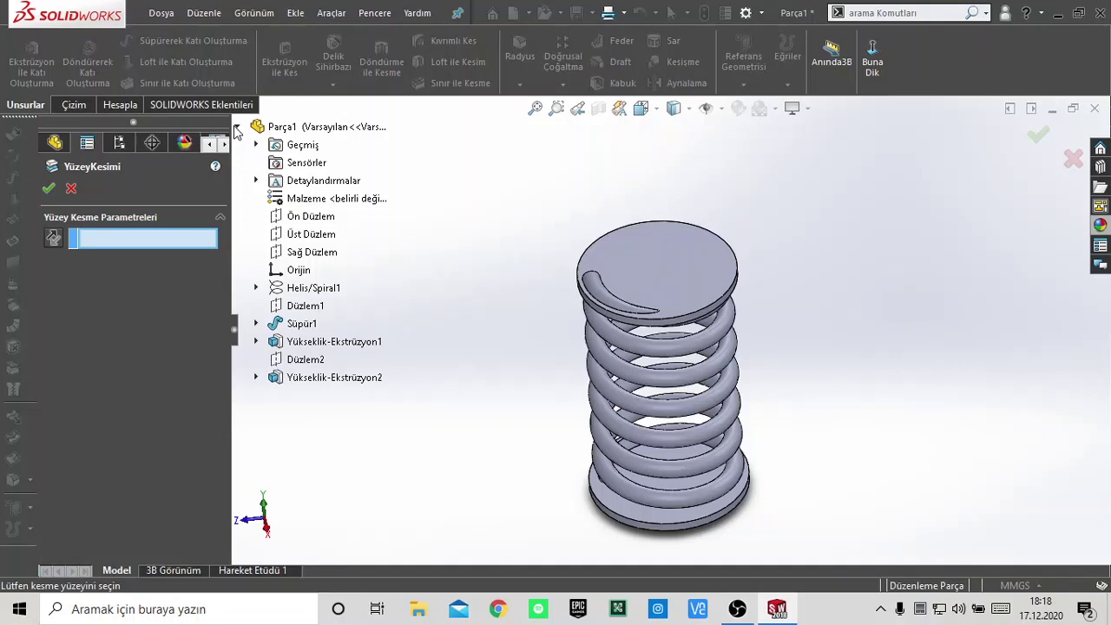
pyautogui.click(304, 362)
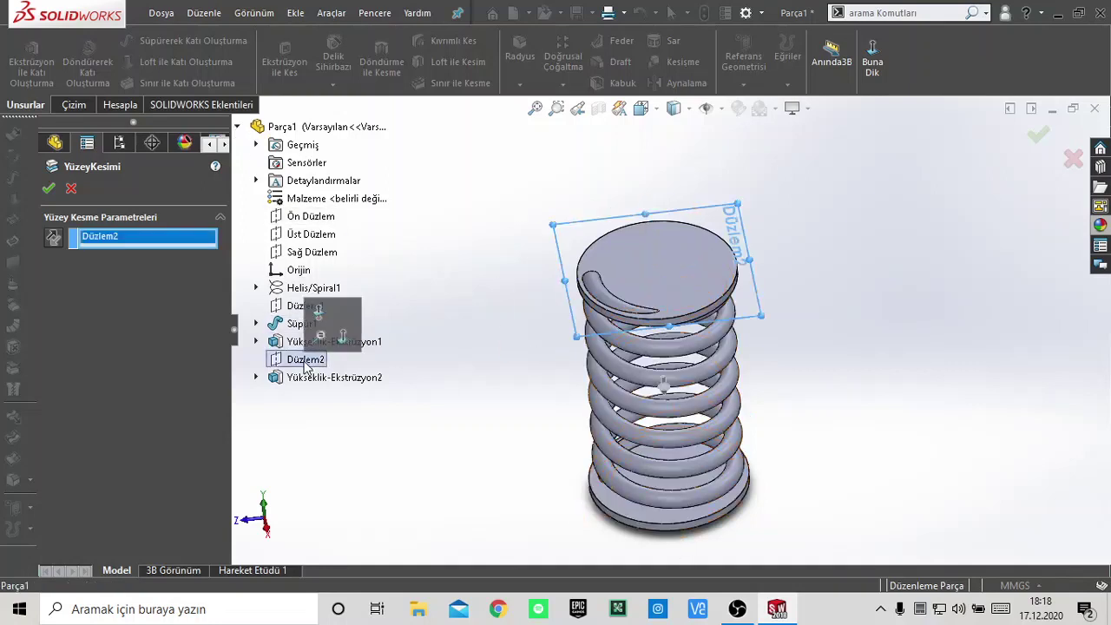
pyautogui.click(49, 191)
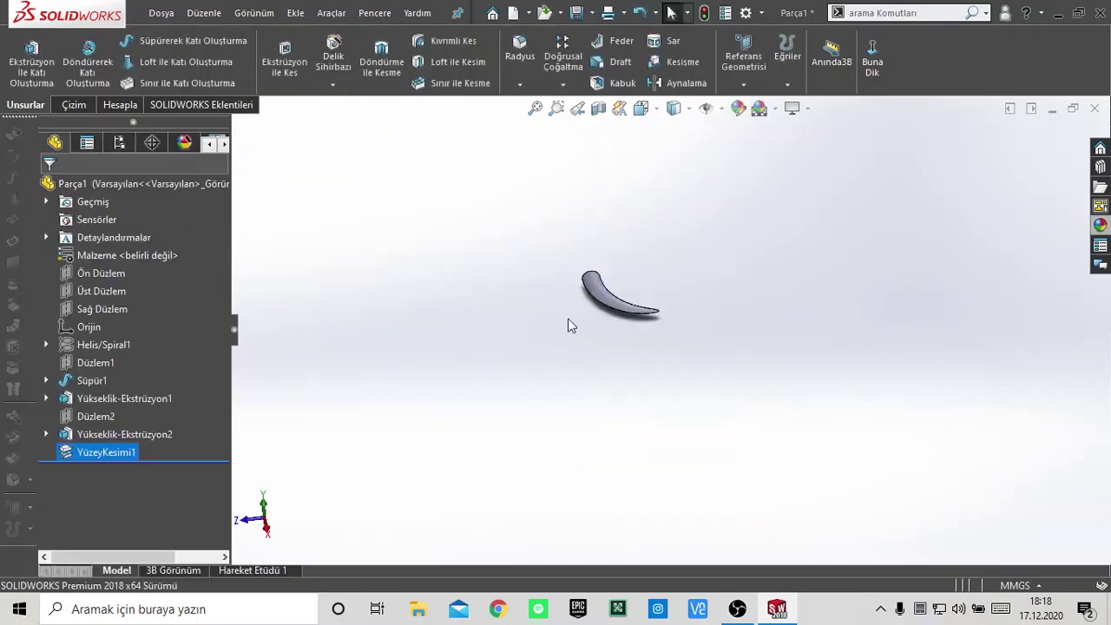
# Edit YüzeyKesimi1 and flip its cut direction to keep the coil.
pyautogui.rightClick(99, 453)
pyautogui.click(116, 257)
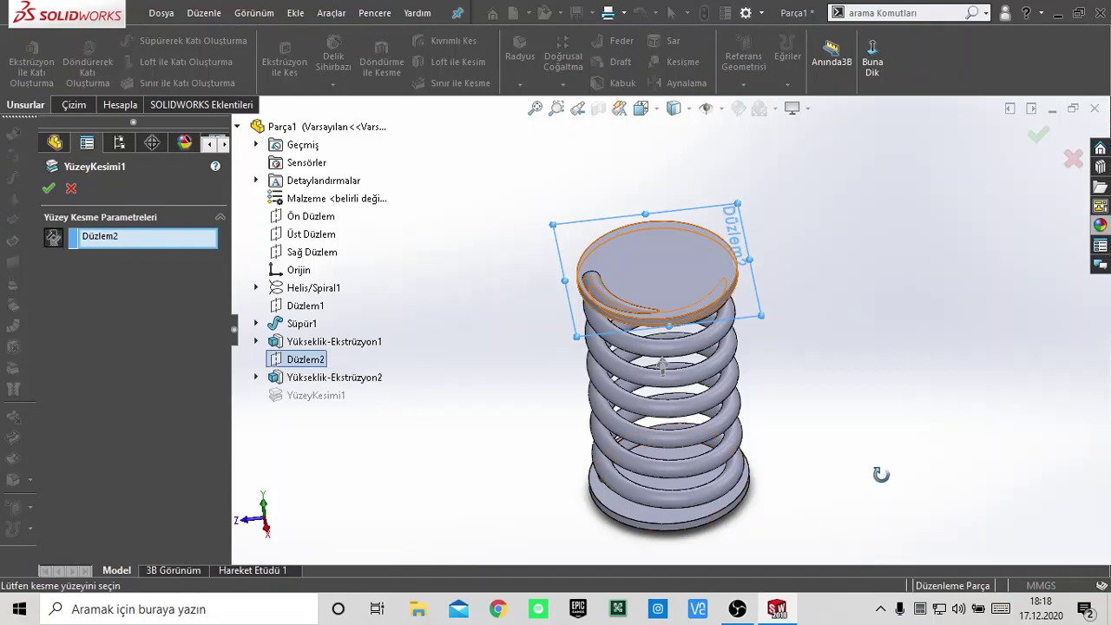
pyautogui.moveTo(880, 474); pyautogui.dragTo(851, 402, button='middle')
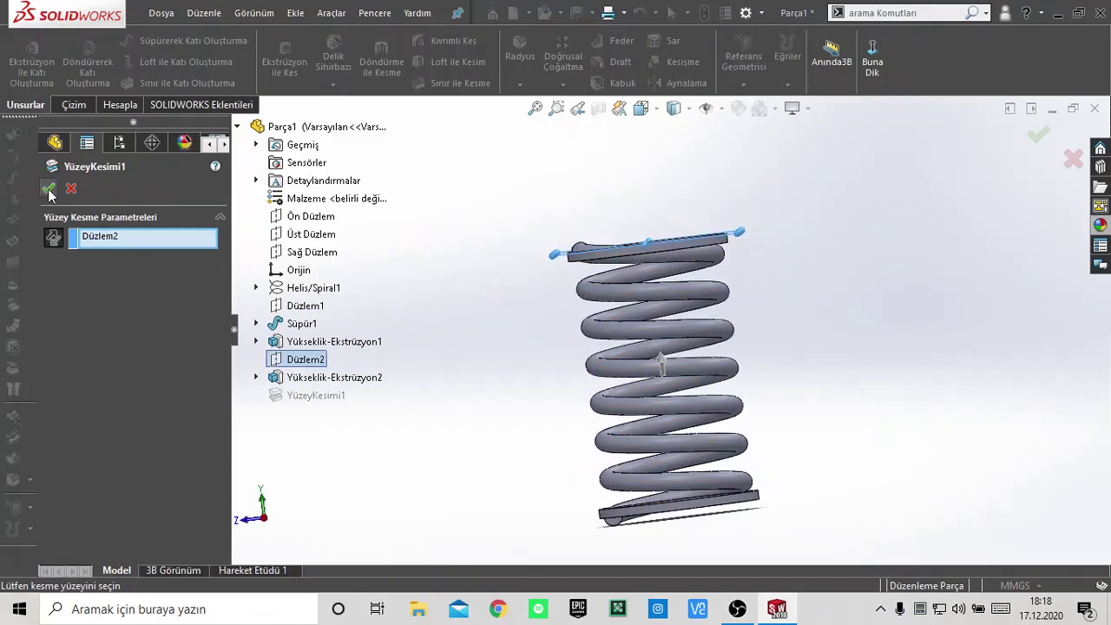
pyautogui.press('Return')
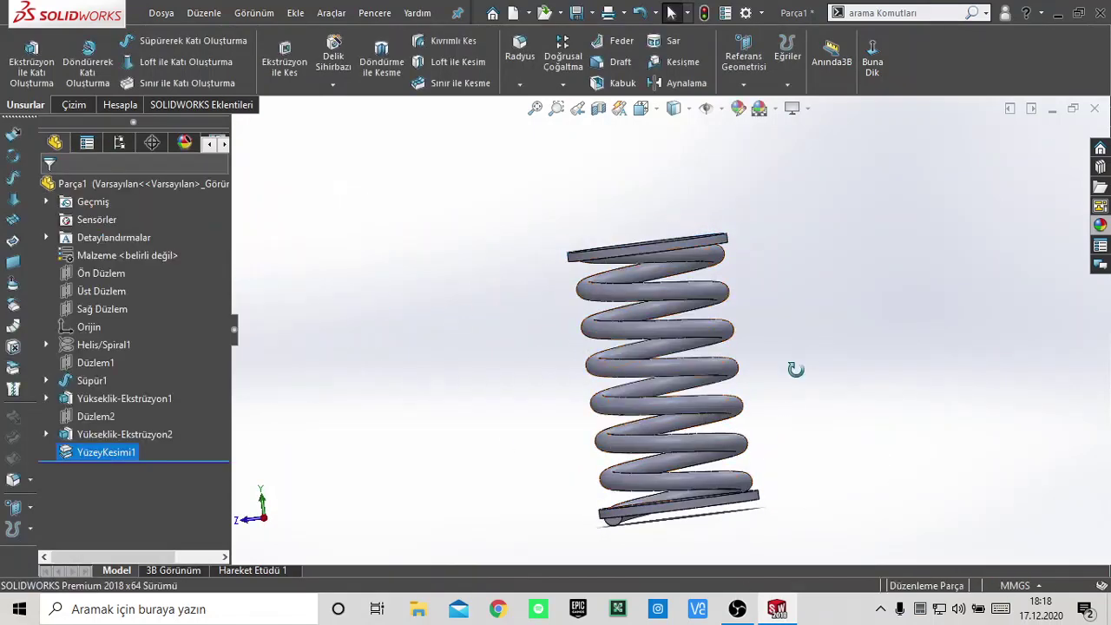
pyautogui.moveTo(796, 370)
pyautogui.mouseDown(button='middle')
pyautogui.moveTo(801, 446)
pyautogui.moveTo(845, 515)
pyautogui.moveTo(709, 395)
pyautogui.moveTo(630, 295)
pyautogui.moveTo(562, 388)
pyautogui.mouseUp(button='middle')
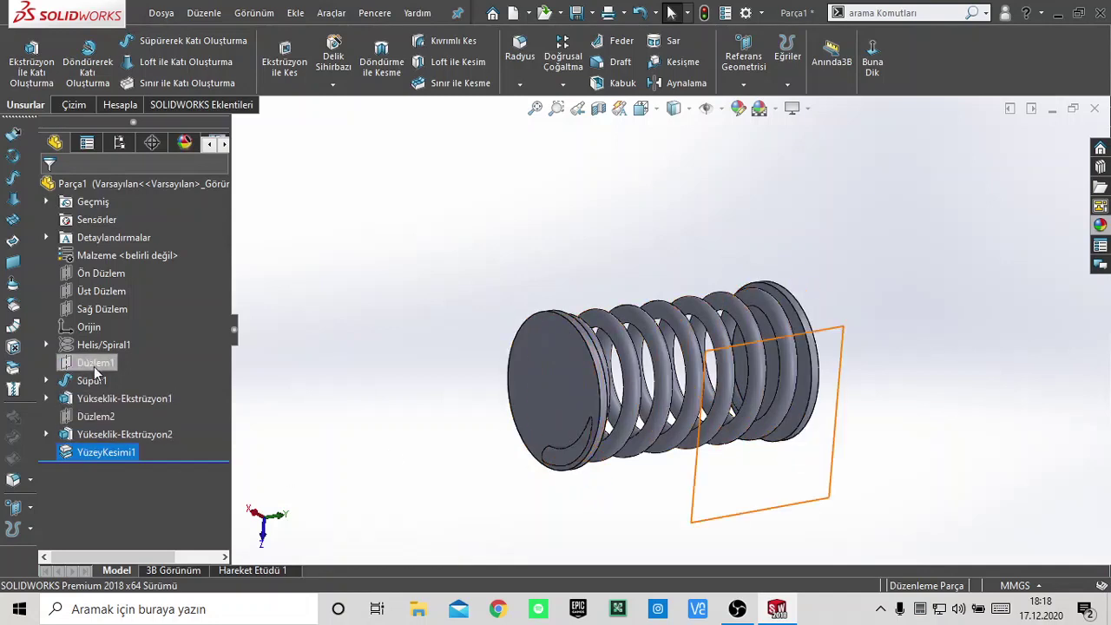
# Create surface cut YüzeyKesimi2 along Üst Düzlem at the spring's near end.
pyautogui.rightClick(113, 297)
pyautogui.click(90, 292)
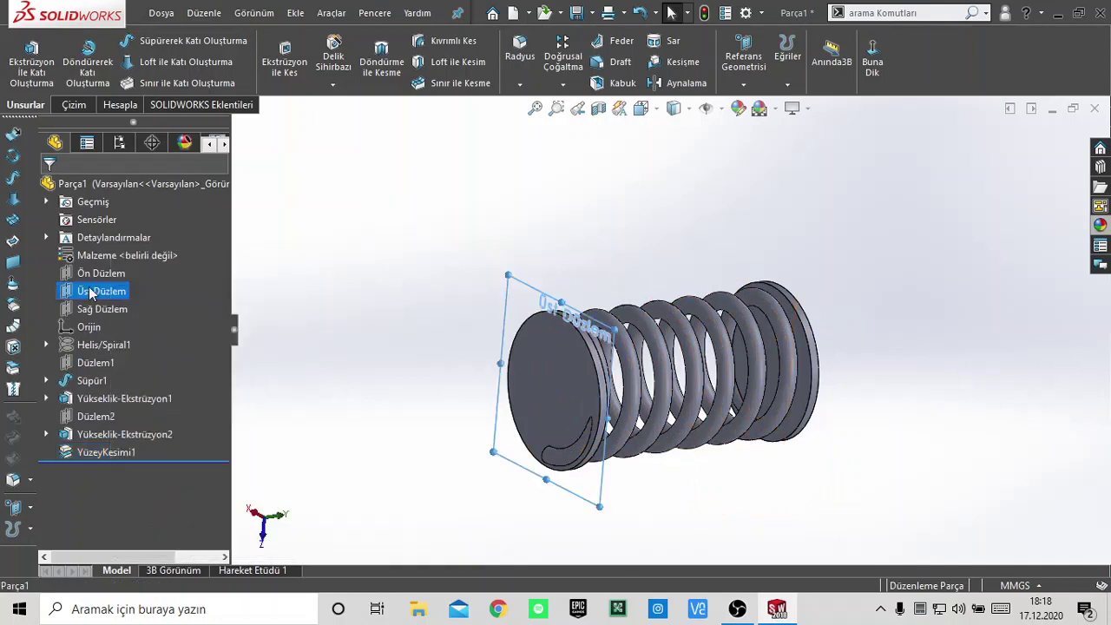
pyautogui.click(295, 13)
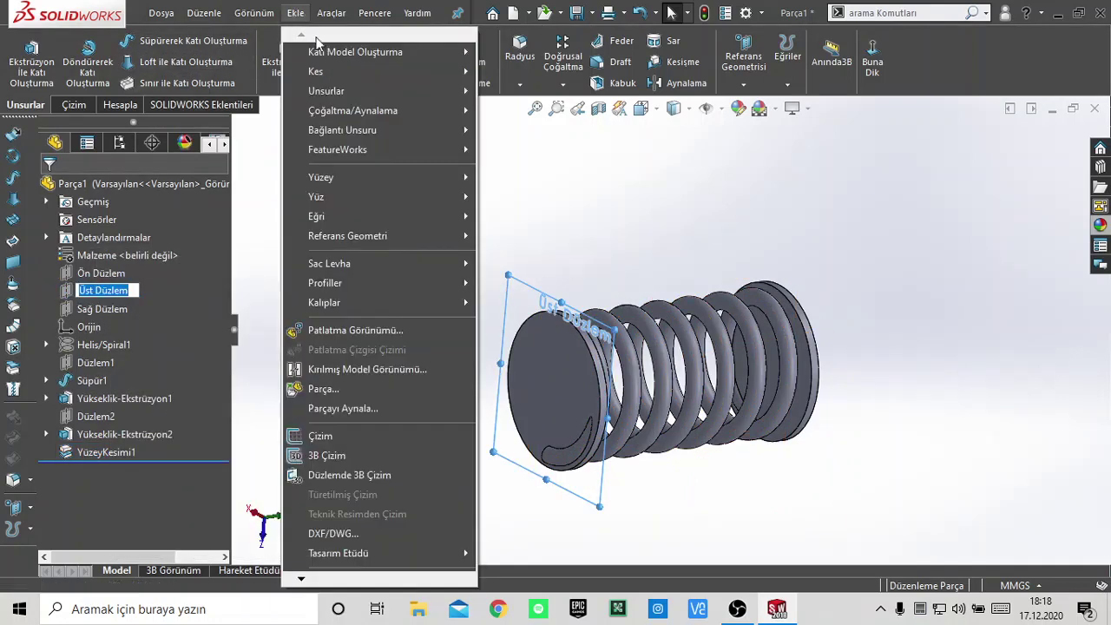
pyautogui.click(519, 190)
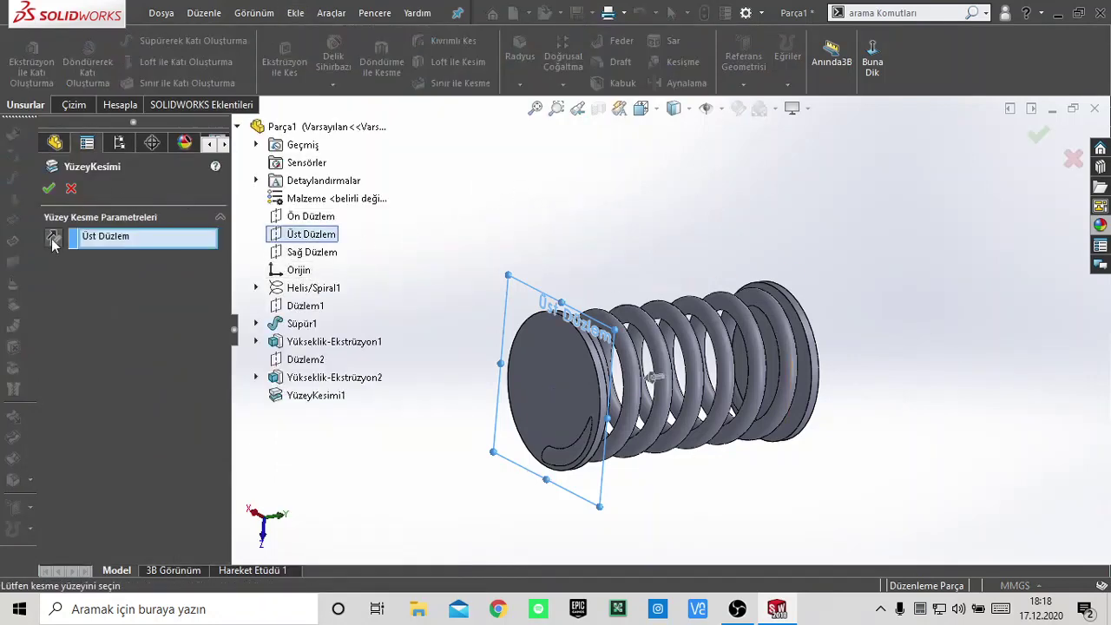
pyautogui.click(48, 189)
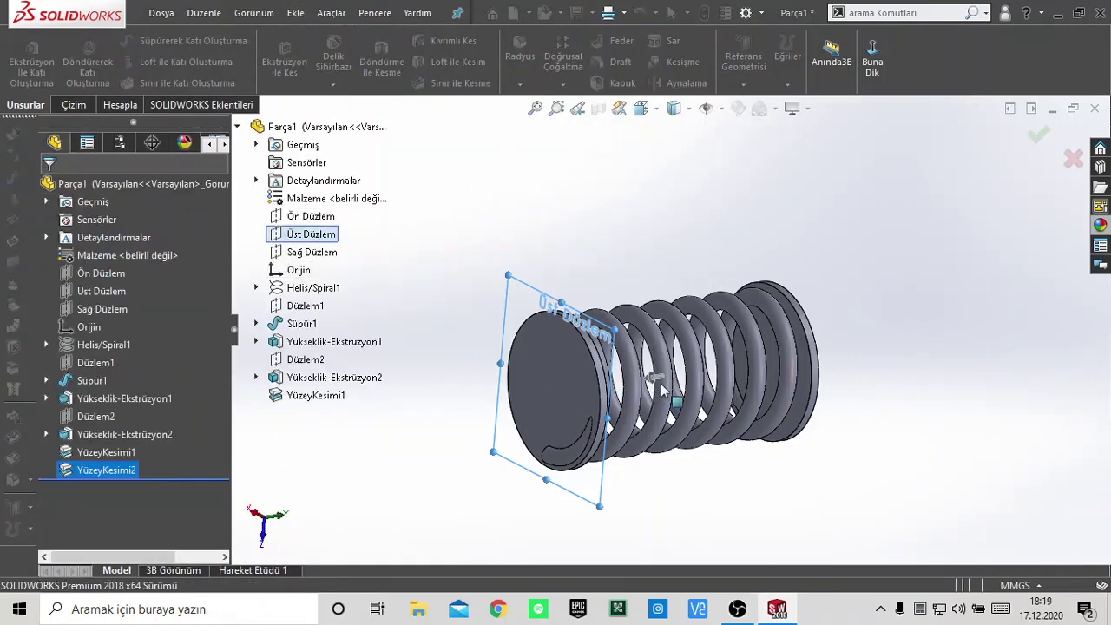
# Orbit the spring upright and snap to a standard view orientation.
pyautogui.moveTo(831, 421)
pyautogui.mouseDown(button='middle')
pyautogui.moveTo(743, 291)
pyautogui.moveTo(578, 203)
pyautogui.moveTo(630, 154)
pyautogui.mouseUp(button='middle')
pyautogui.moveTo(494, 413)
pyautogui.mouseDown(button='middle')
pyautogui.moveTo(550, 208)
pyautogui.moveTo(615, 164)
pyautogui.moveTo(645, 184)
pyautogui.mouseUp(button='middle')
pyautogui.press('space')
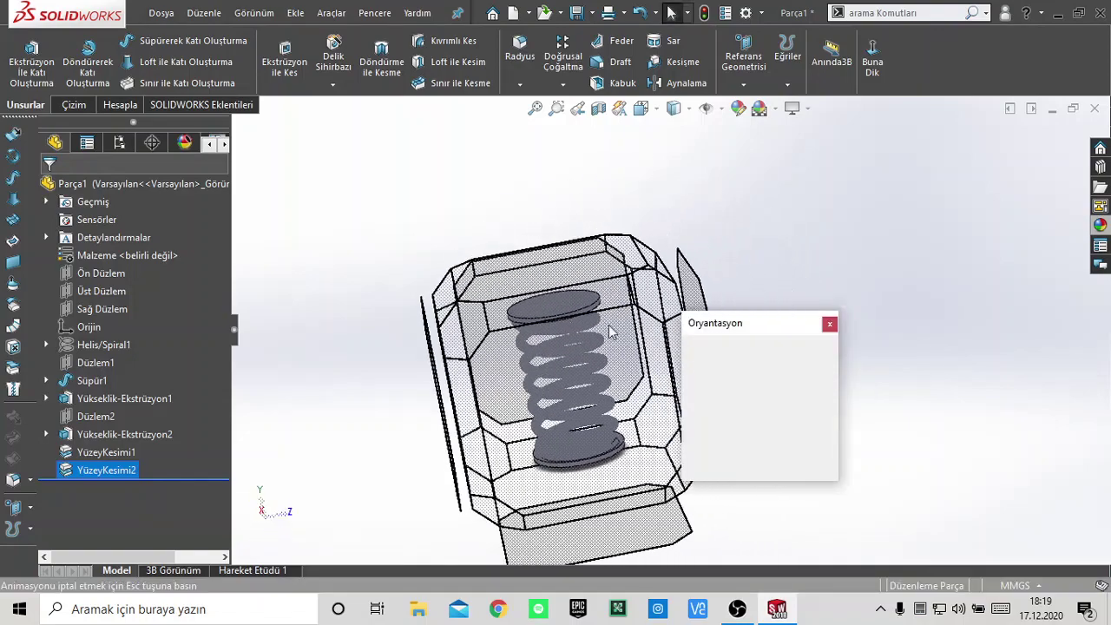
pyautogui.click(605, 327)
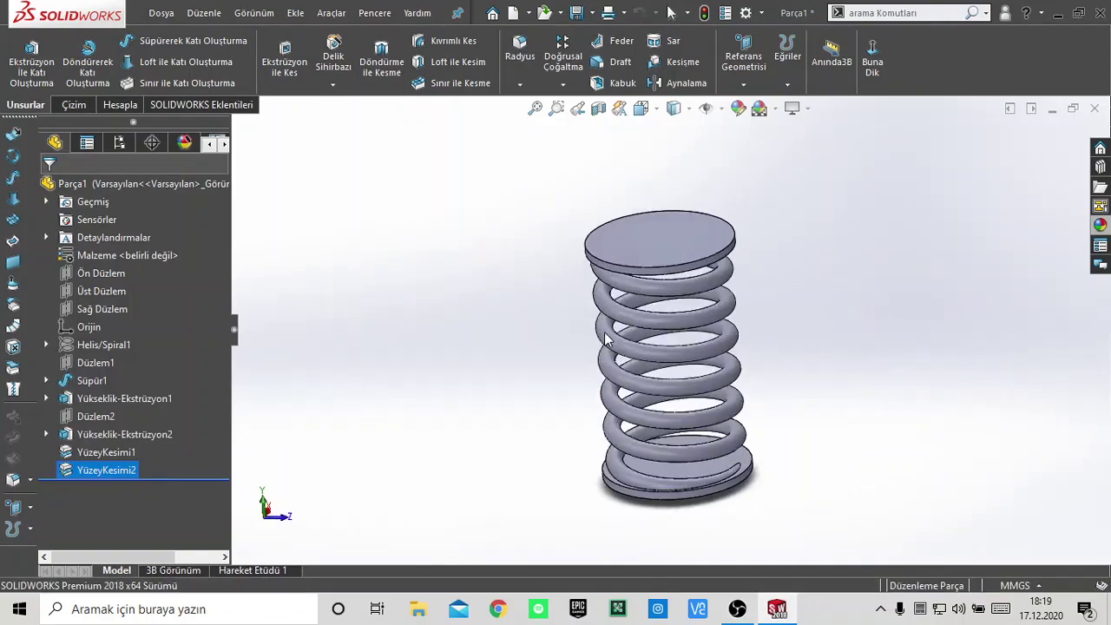
pyautogui.moveTo(807, 419)
pyautogui.mouseDown(button='middle')
pyautogui.moveTo(820, 409)
pyautogui.moveTo(813, 356)
pyautogui.moveTo(838, 342)
pyautogui.moveTo(850, 353)
pyautogui.mouseUp(button='middle')
# Check the Left and Top views, then settle on the Isometric view.
pyautogui.press('space')
pyautogui.click(537, 419)
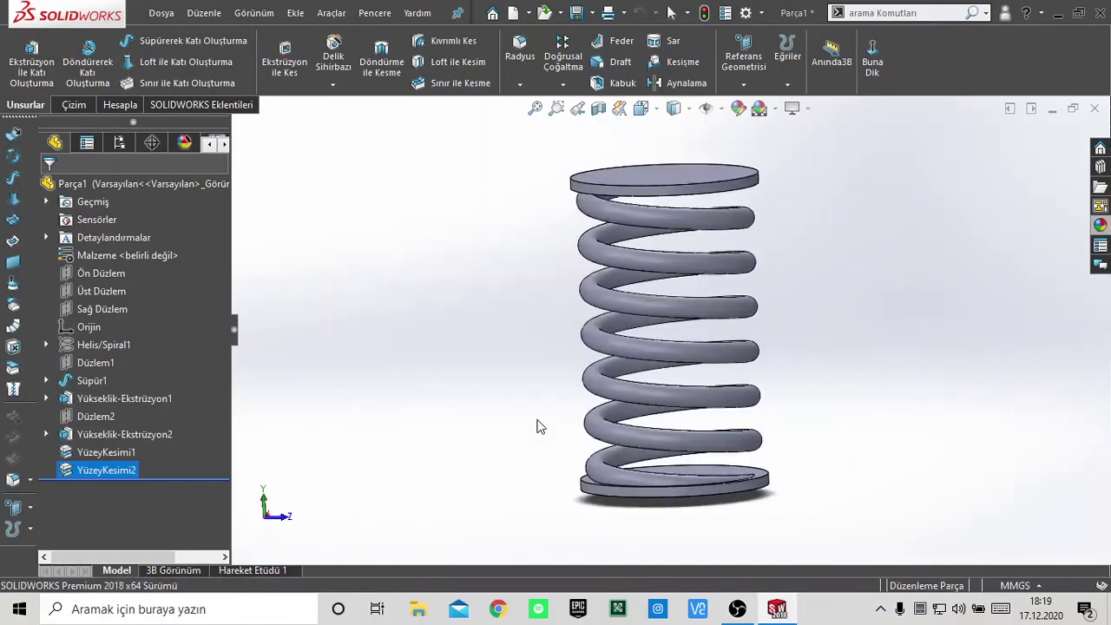
pyautogui.press('space')
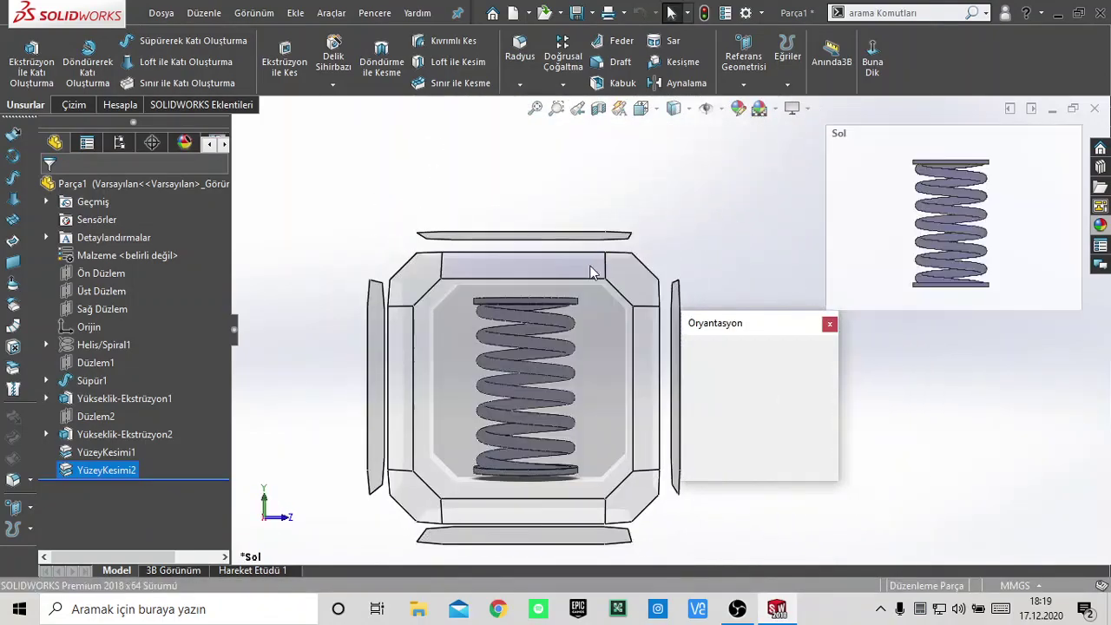
pyautogui.click(585, 269)
pyautogui.press('space')
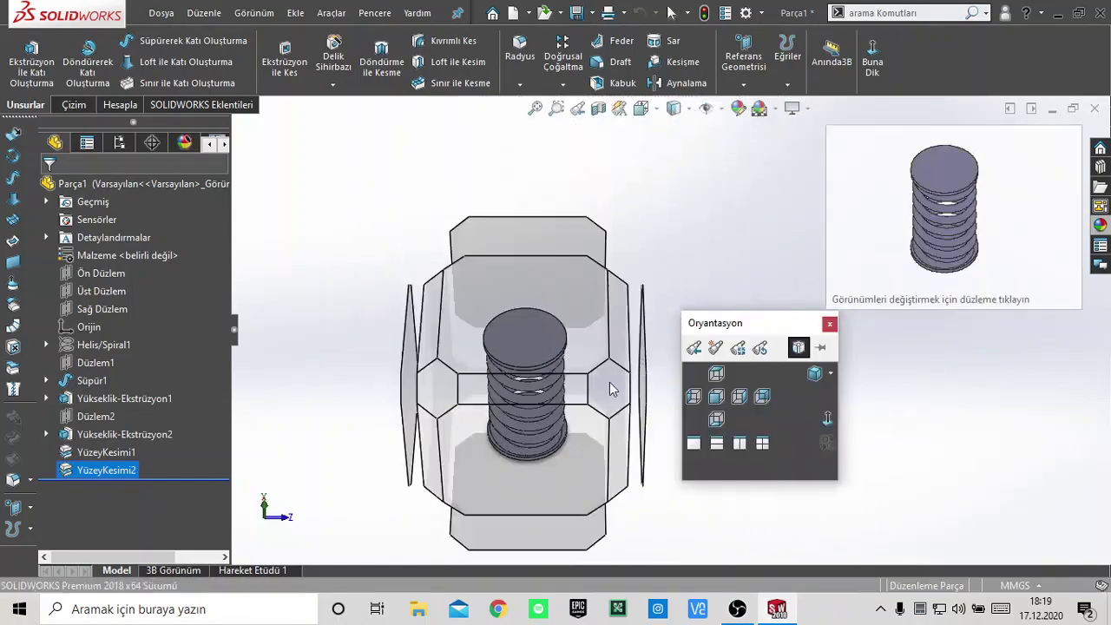
pyautogui.click(574, 373)
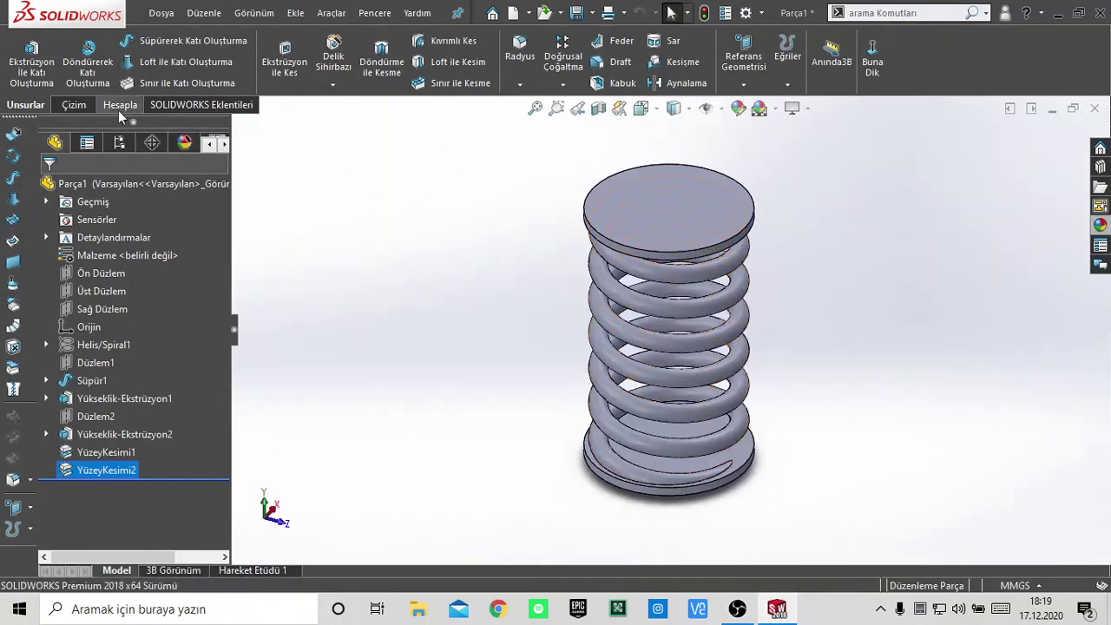
pyautogui.click(118, 108)
pyautogui.click(178, 105)
# Enable PhotoView 360 and apply the Metal > Aluminum appearance to the whole part.
pyautogui.click(94, 60)
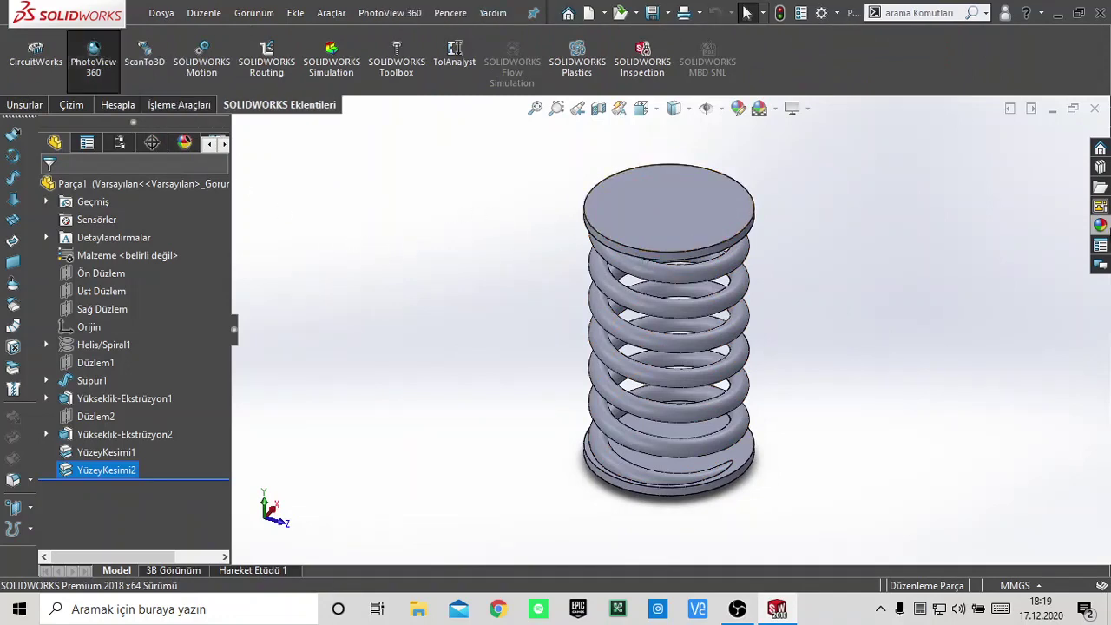
pyautogui.click(1100, 223)
pyautogui.click(867, 158)
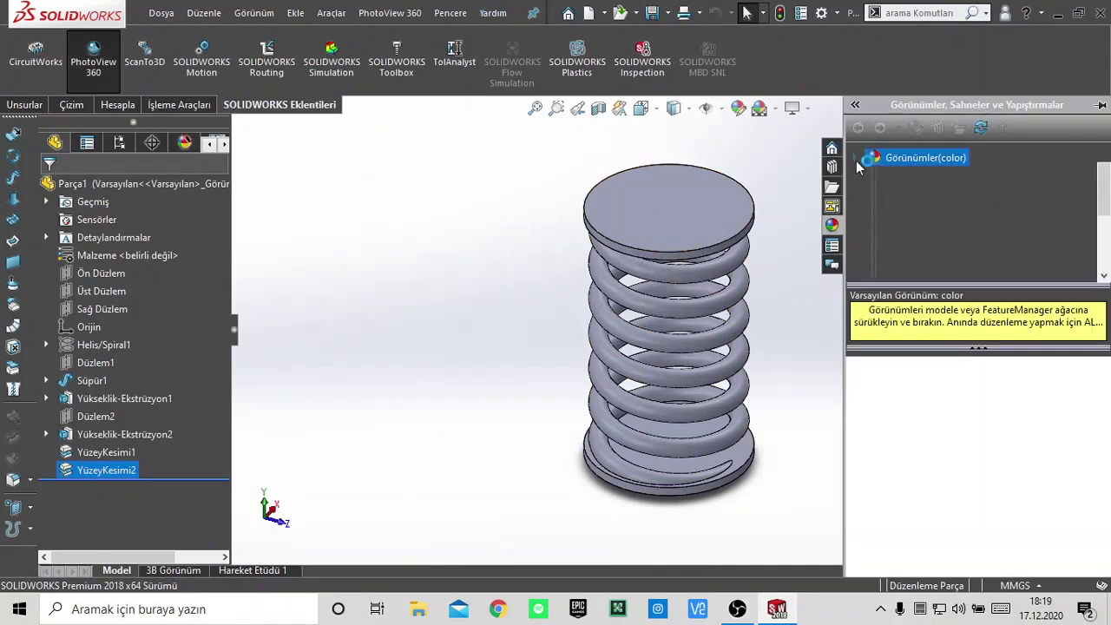
pyautogui.click(874, 193)
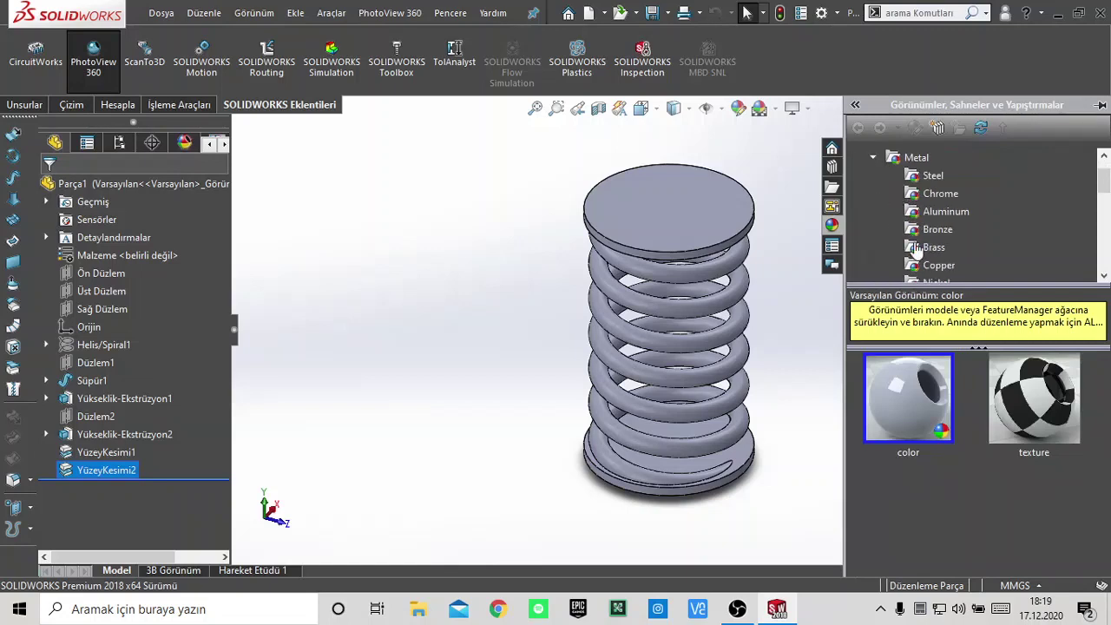
pyautogui.click(926, 214)
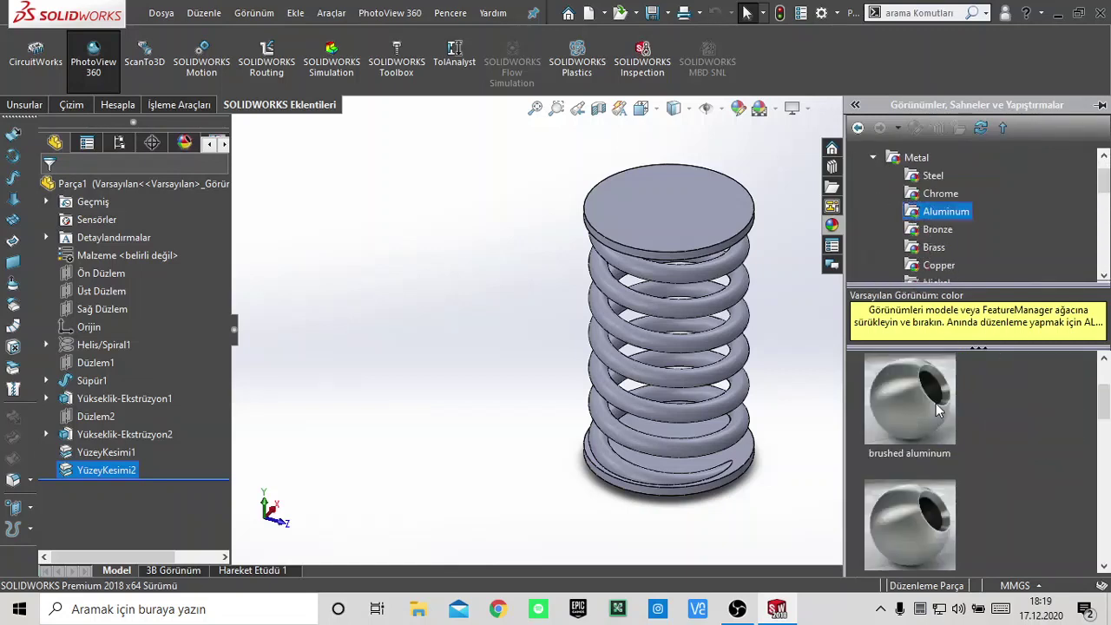
pyautogui.moveTo(943, 423)
pyautogui.mouseDown()
pyautogui.moveTo(851, 408)
pyautogui.moveTo(679, 224)
pyautogui.mouseUp()
pyautogui.click(710, 232)
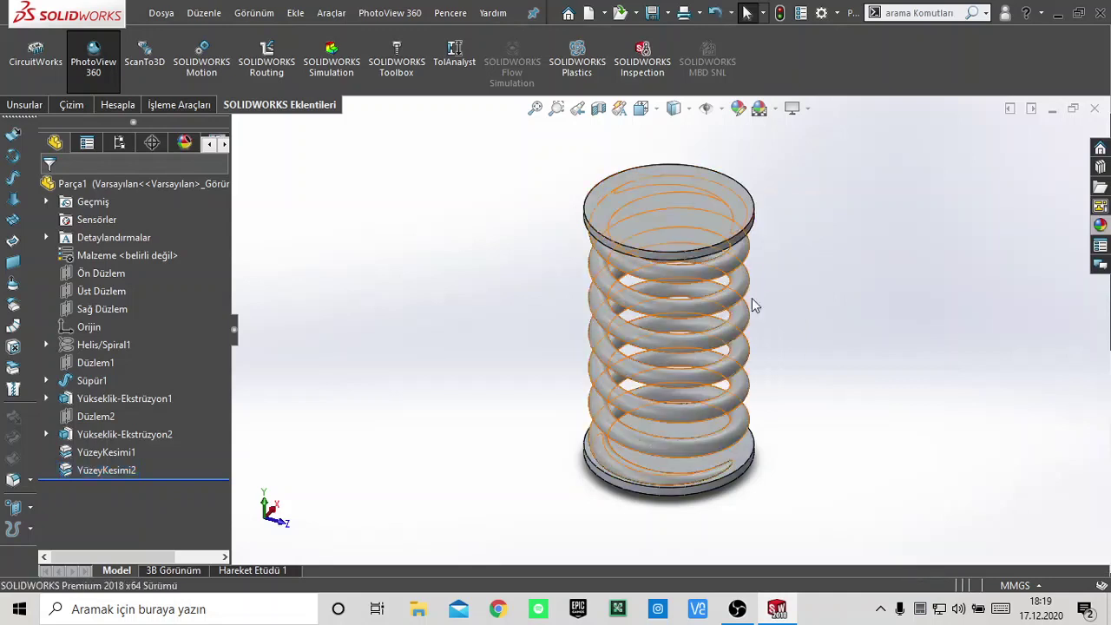
# Open the PhotoView 360 preview window, dismissing the perspective view prompt.
pyautogui.click(179, 105)
pyautogui.click(383, 73)
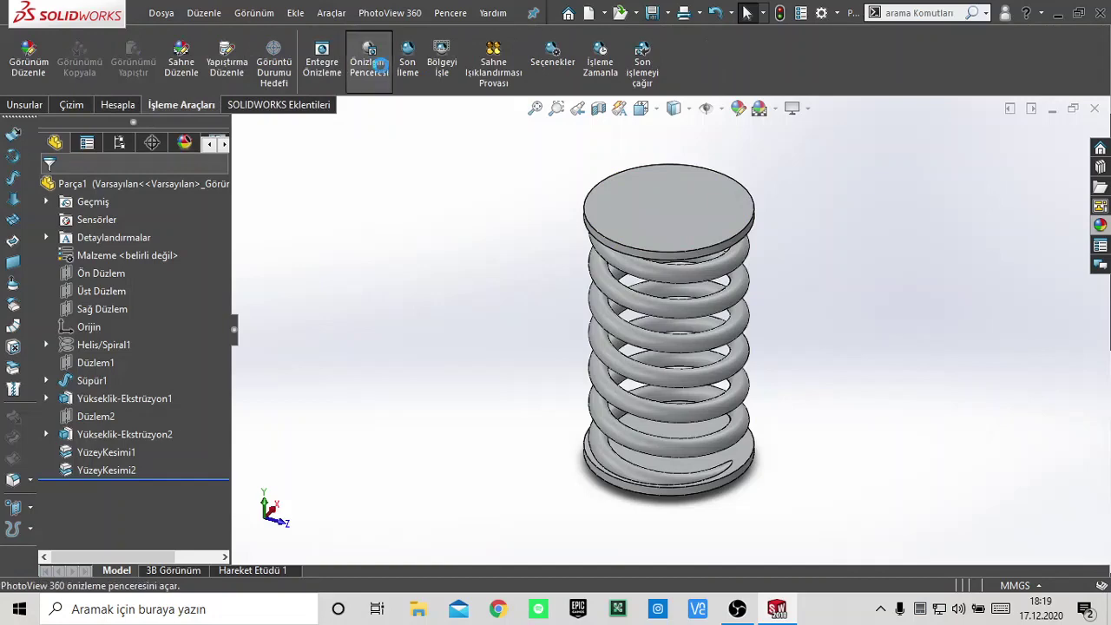
pyautogui.click(514, 342)
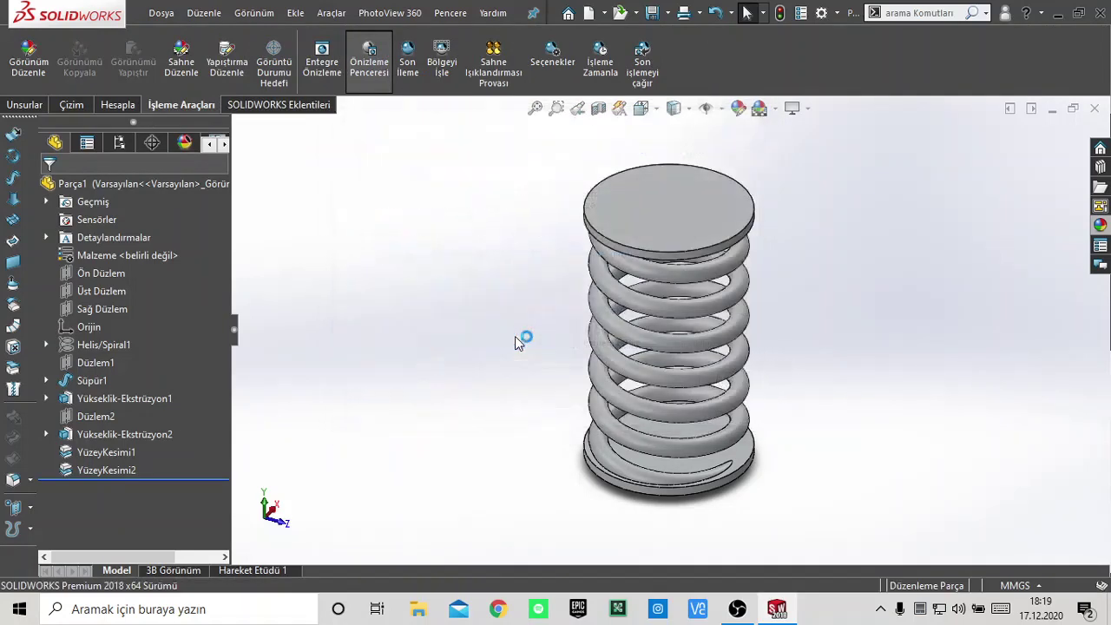